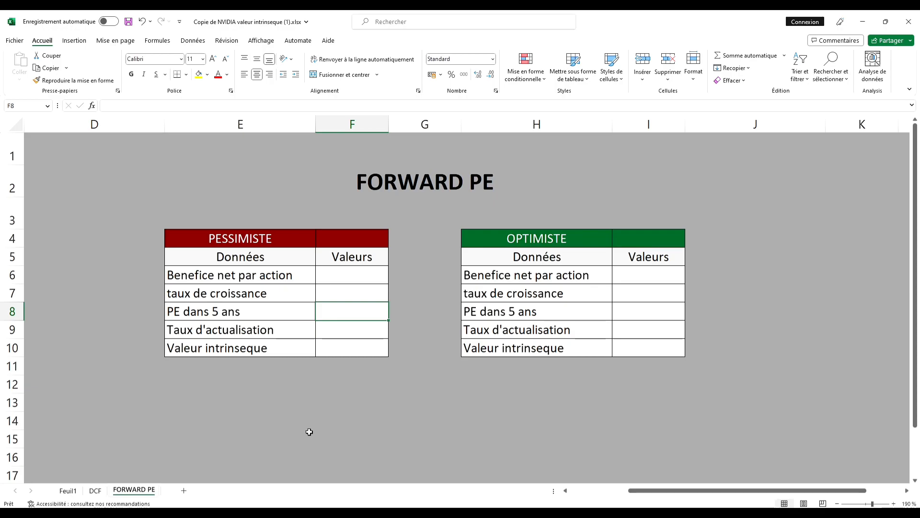
Step: Switch to the Koyfin NVIDIA chart and show the Net EPS - Diluted (FY) series
click(282, 512)
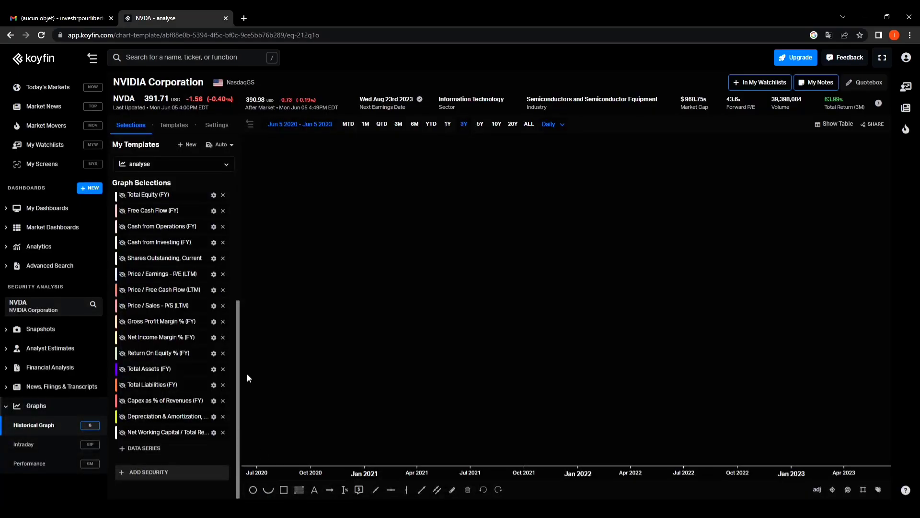
scroll(173, 336, up, 5)
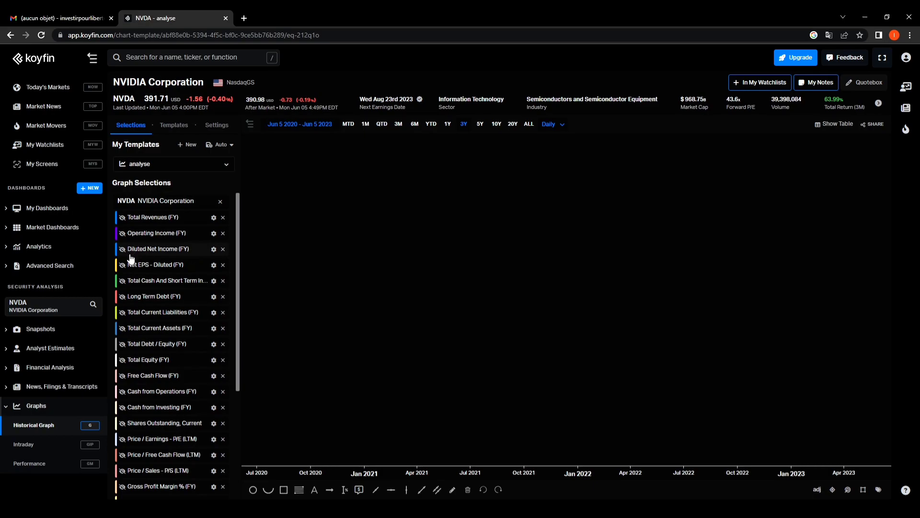
click(122, 265)
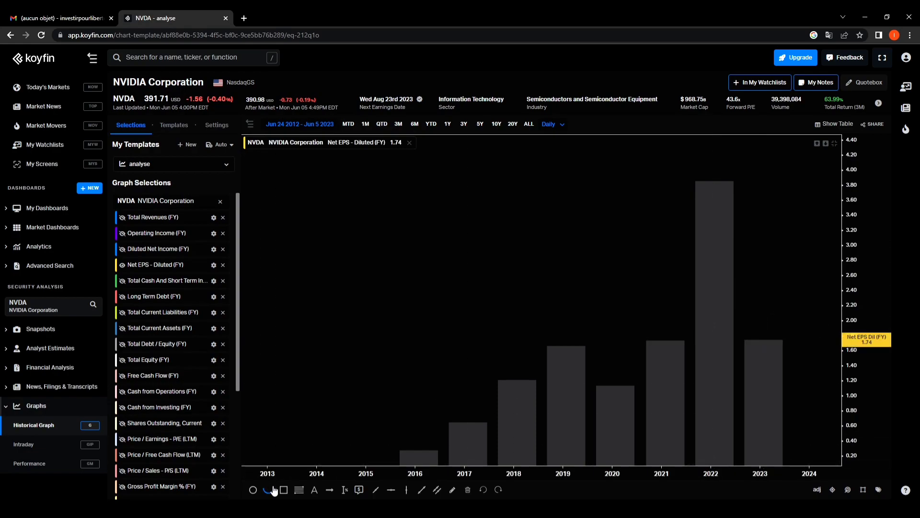
Step: In the Excel workbook's PESSIMISTE table, enter 1,74 for Benefice net par action and 15% for taux de croissance
click(266, 501)
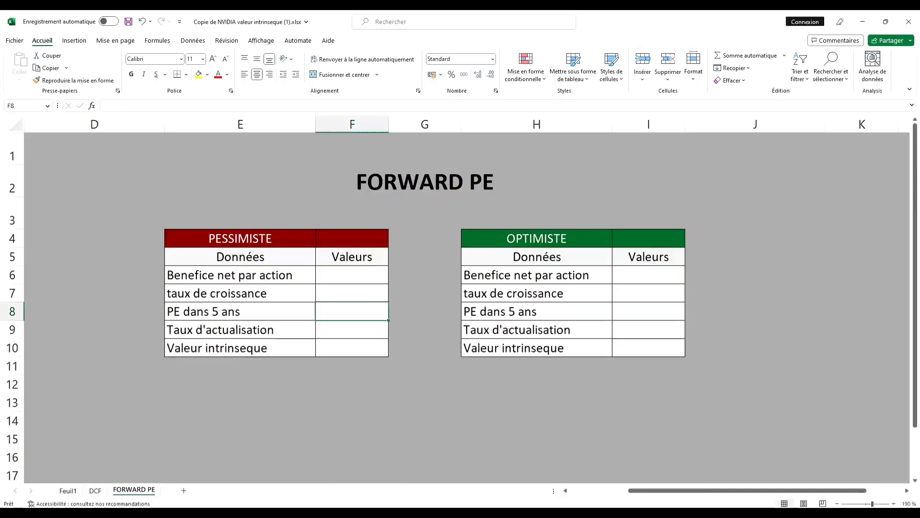
click(323, 279)
text(1,74)
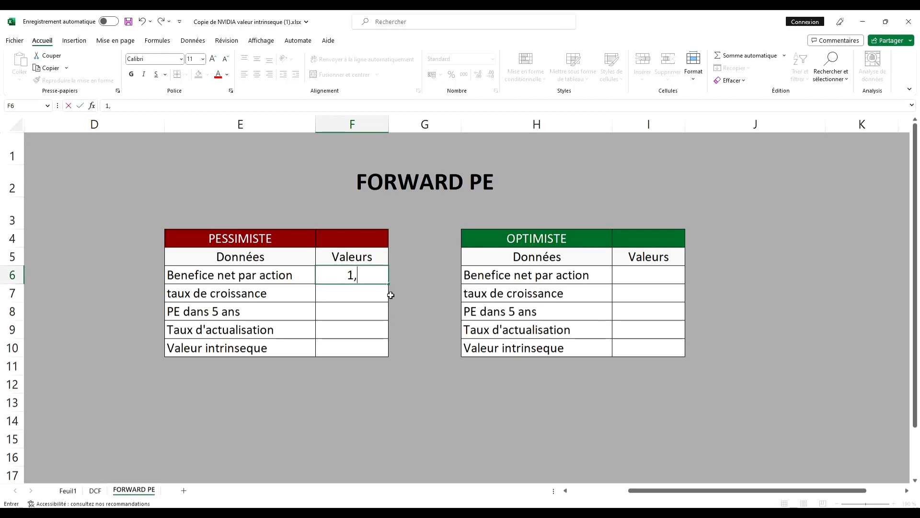
click(371, 294)
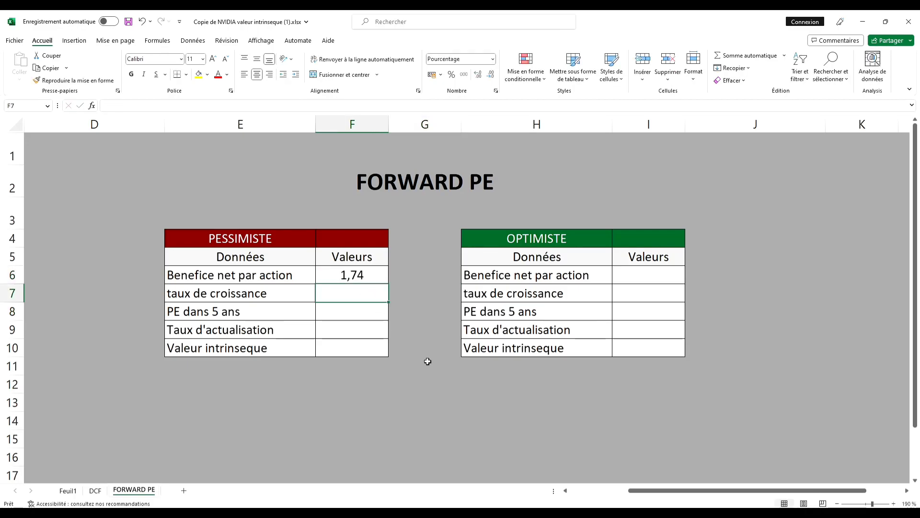
text(10)
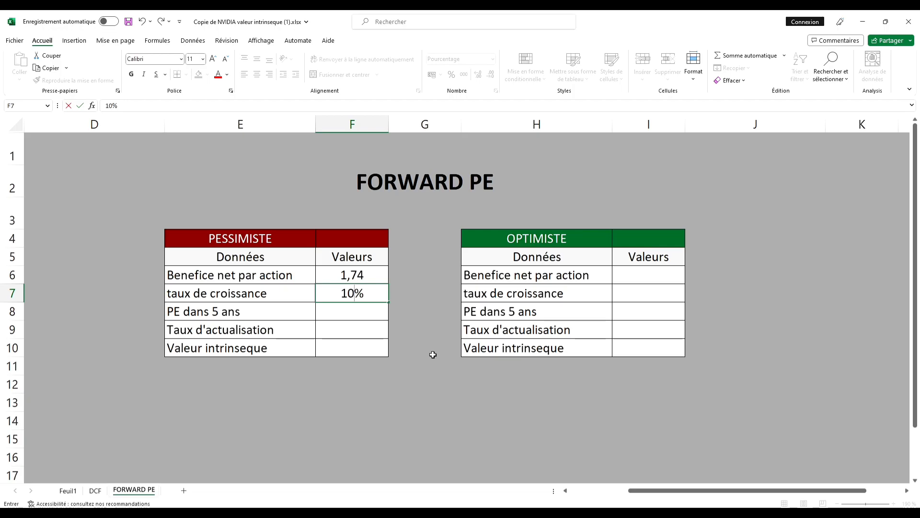
key(BackSpace)
text(5)
click(412, 351)
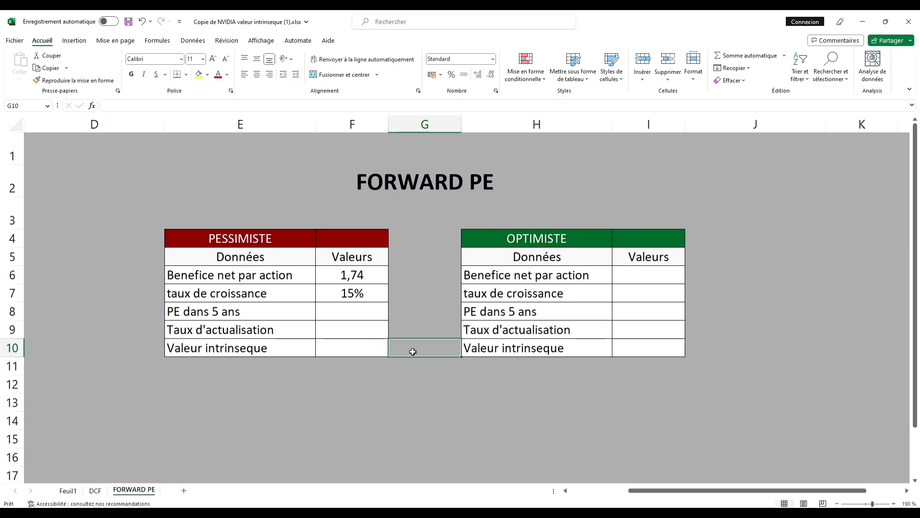
Step: On the Koyfin NVIDIA chart, add the Price / Earnings - P/E (LTM) series and view it over 20 years
click(278, 505)
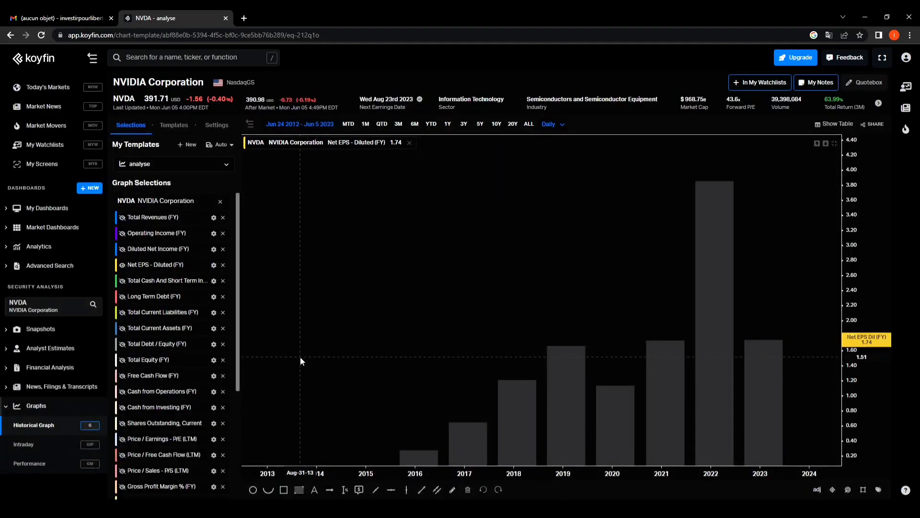
scroll(149, 372, down, 4)
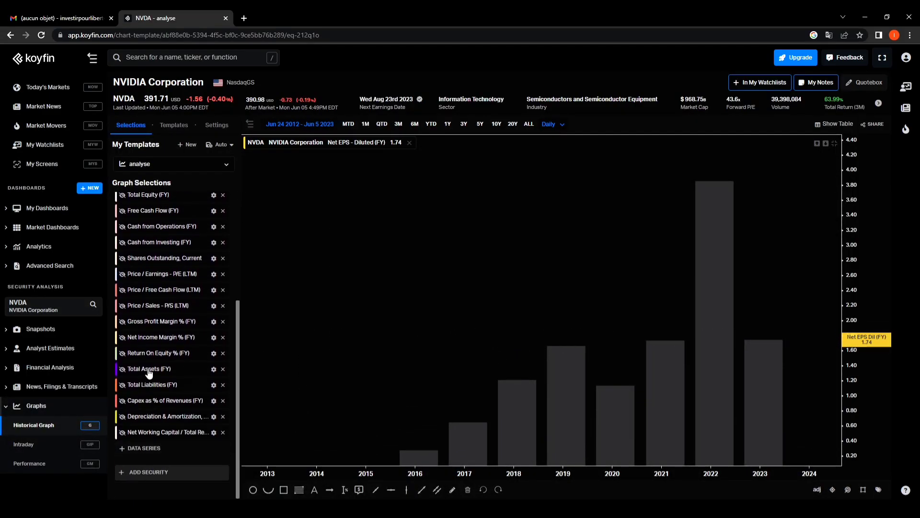
scroll(148, 373, up, 1)
click(123, 322)
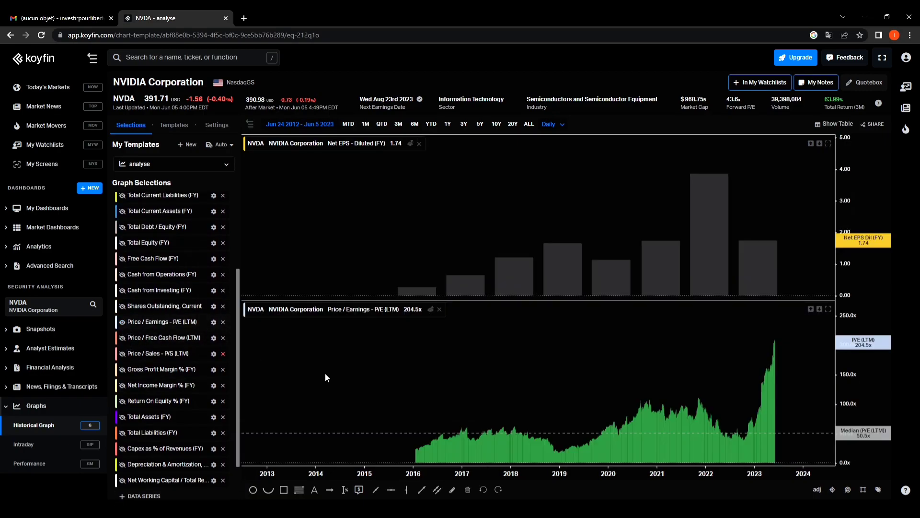
scroll(655, 444, up, 5)
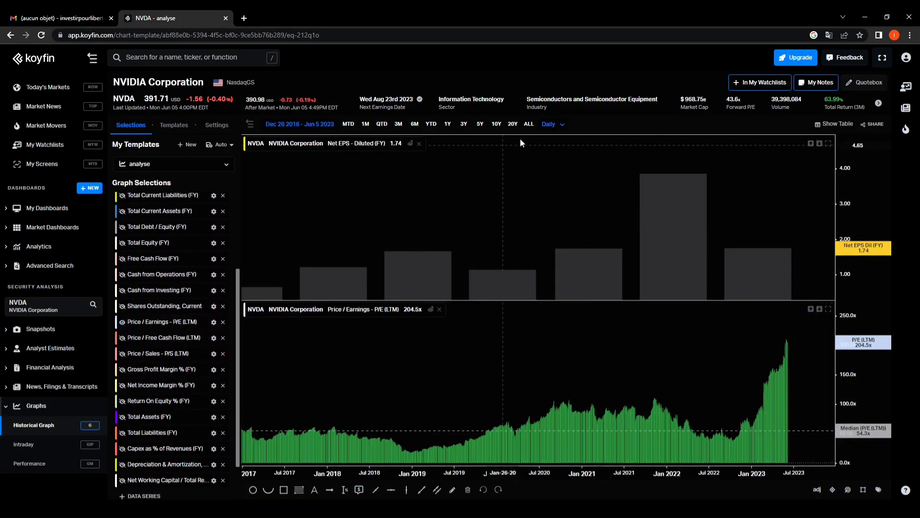
click(512, 123)
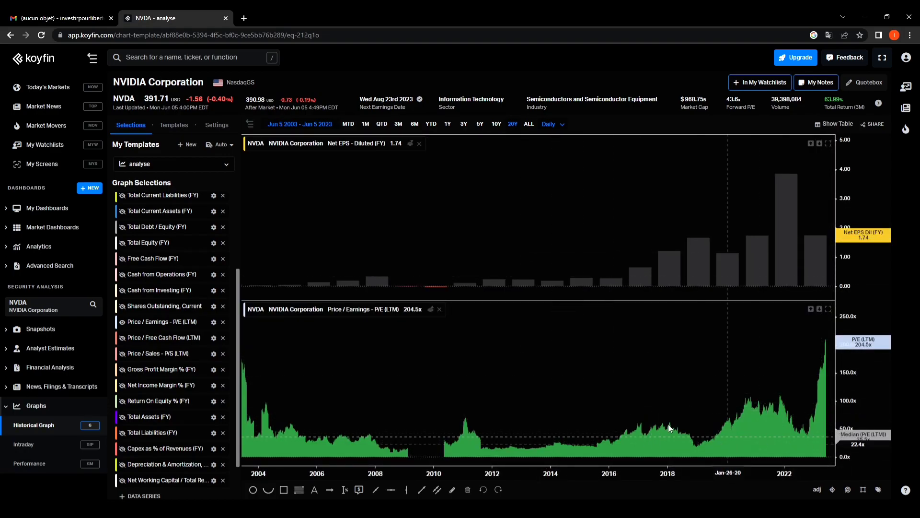
Step: Back in the Excel PESSIMISTE table, enter 35 for PE dans 5 ans and 10% for Taux d'actualisation
mouse_move(271, 517)
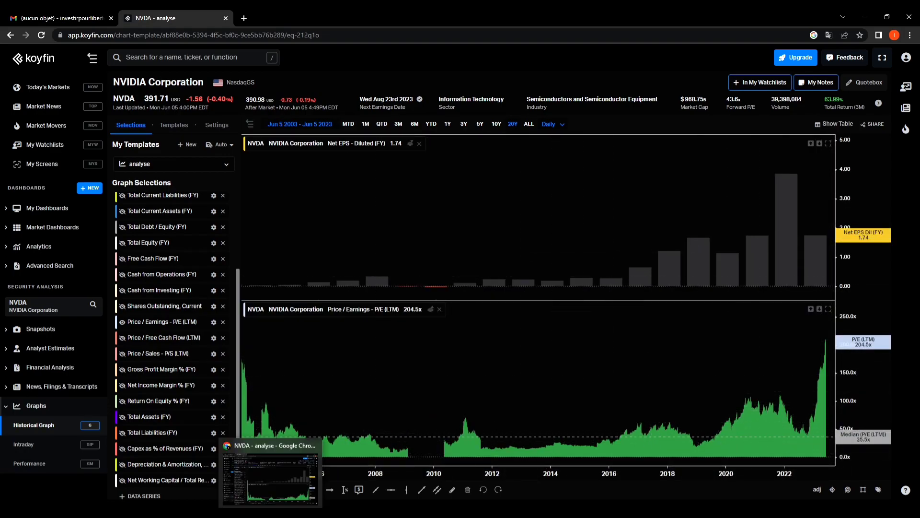
click(297, 515)
click(347, 314)
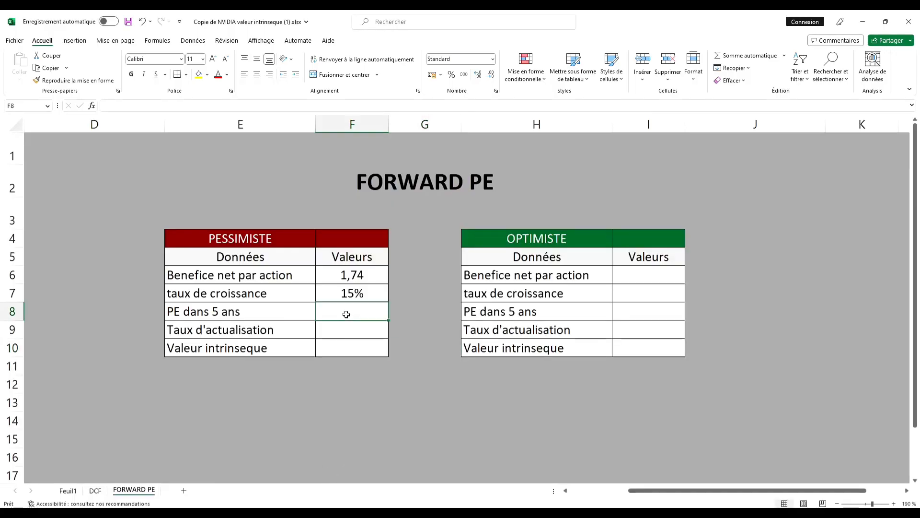
text(35)
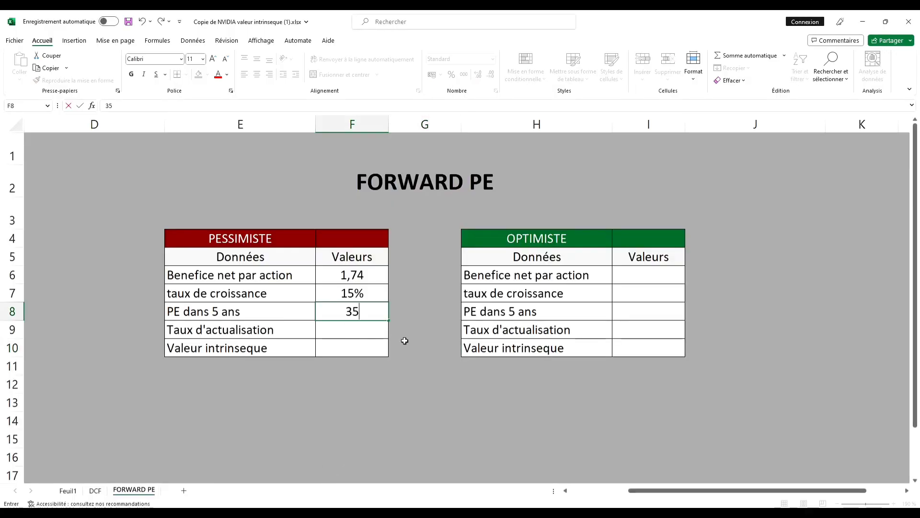
click(355, 331)
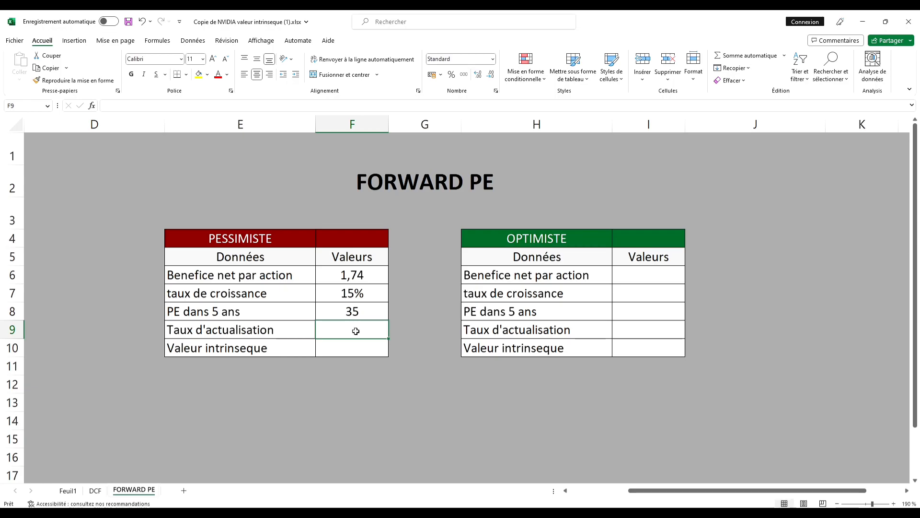
text(10%)
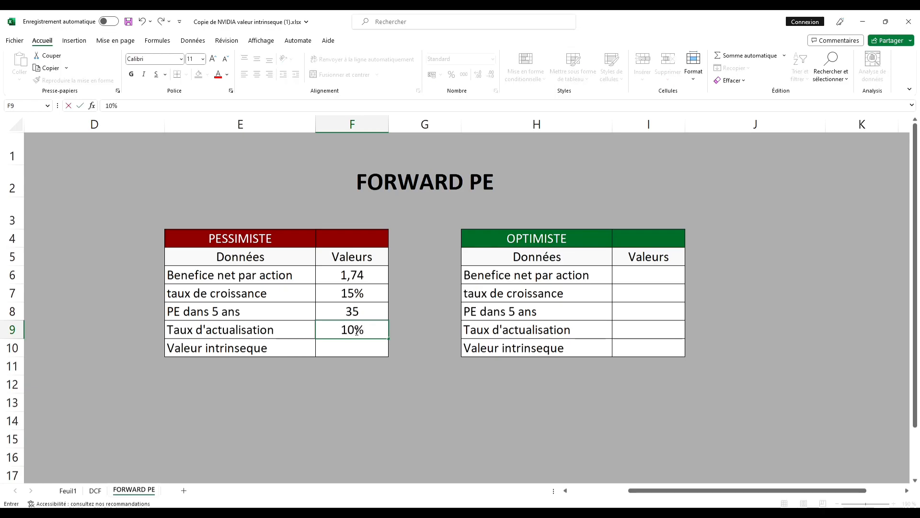
click(411, 384)
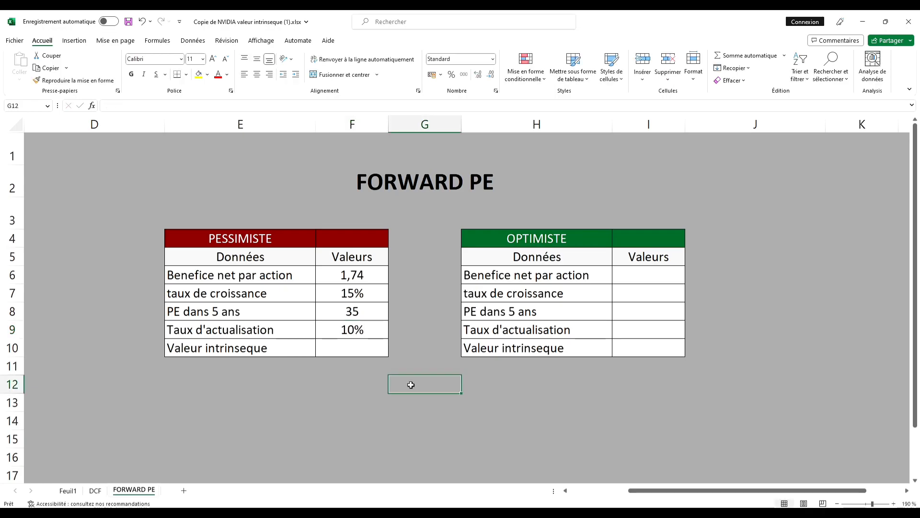
Step: Open the Windows calculator beside the PESSIMISTE table and compute the earnings per share in five years as 1,74 × (1,15)^5
click(347, 503)
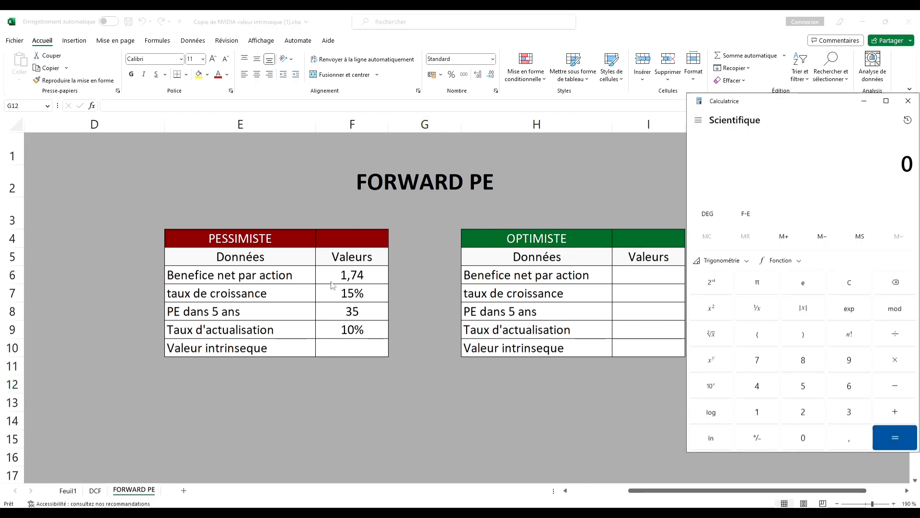
drag(752, 103, 692, 95)
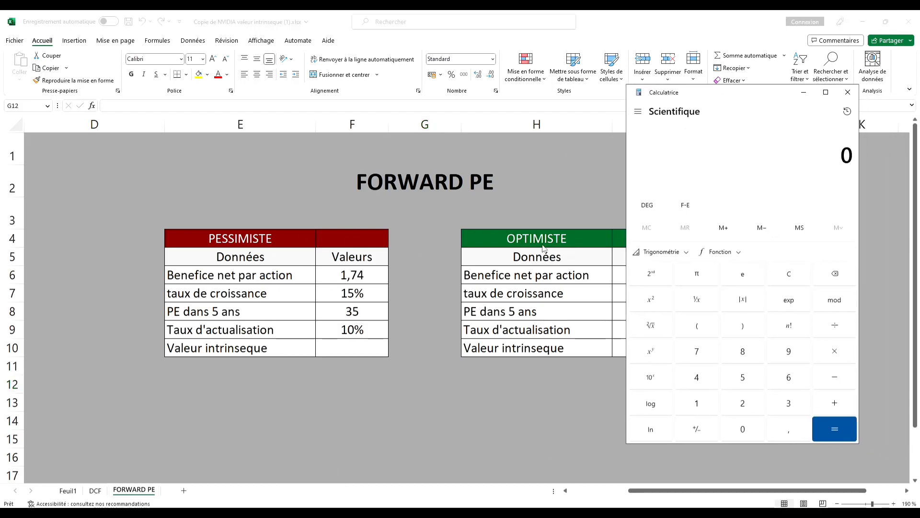
click(696, 403)
click(786, 428)
click(703, 361)
click(697, 377)
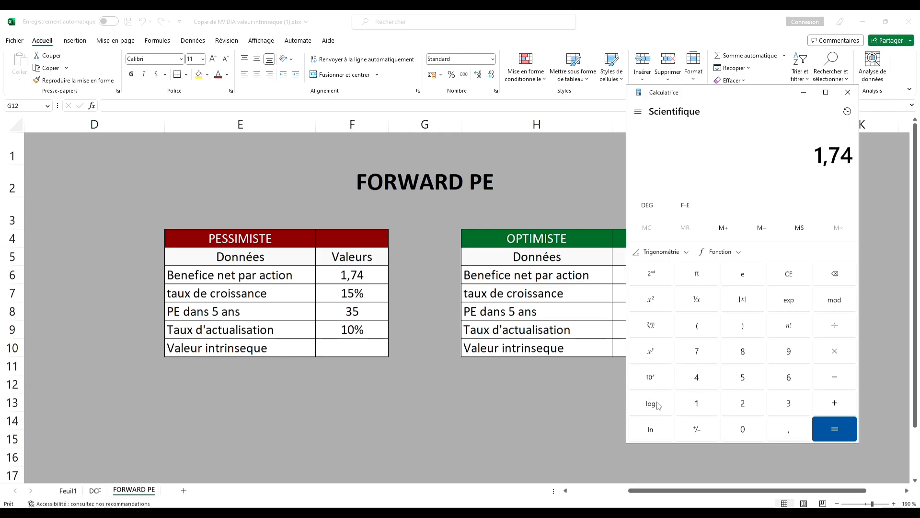
click(834, 351)
click(698, 328)
click(699, 404)
click(799, 435)
click(702, 406)
click(742, 378)
click(742, 329)
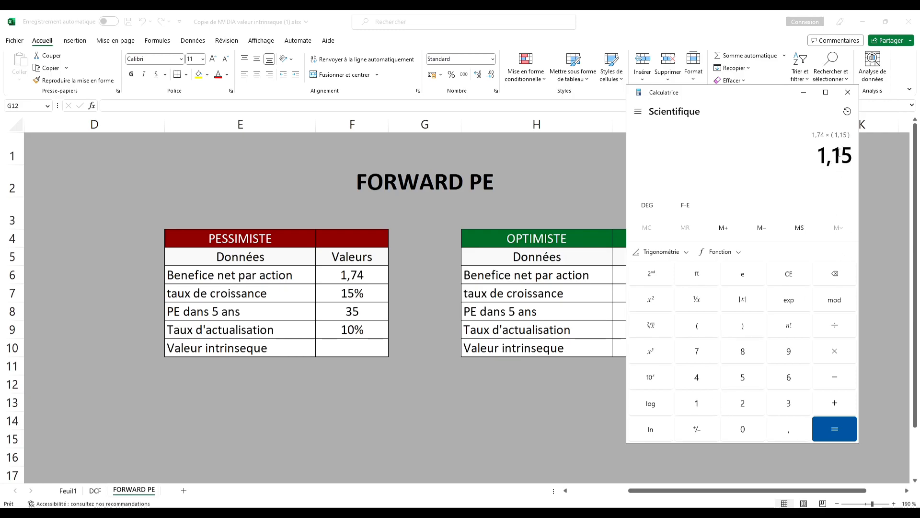
click(652, 353)
click(750, 384)
click(827, 423)
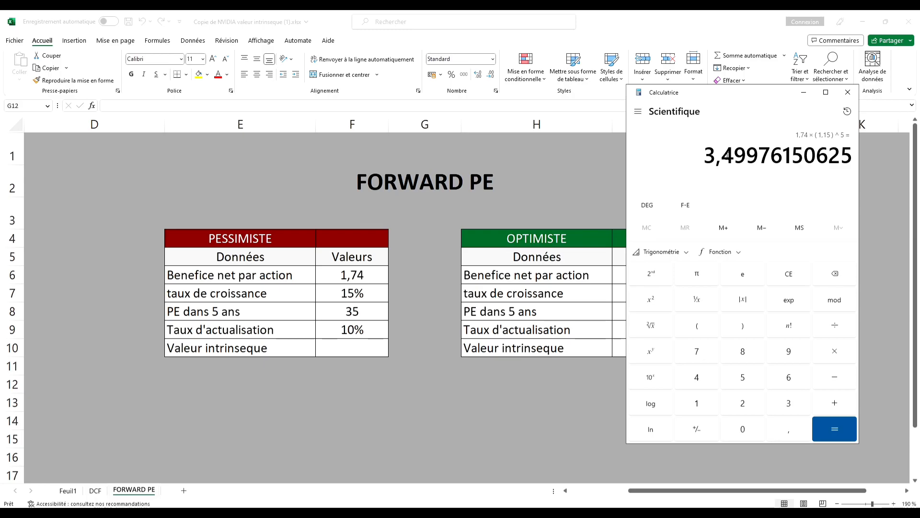
Step: Multiply the projected earnings per share by the PE of 35 to get the share price in five years
click(834, 351)
click(791, 403)
click(751, 383)
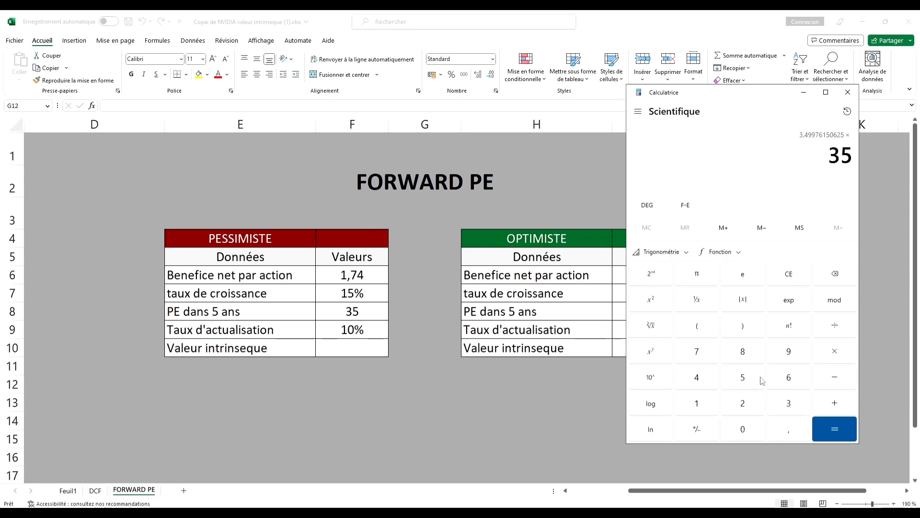
click(834, 428)
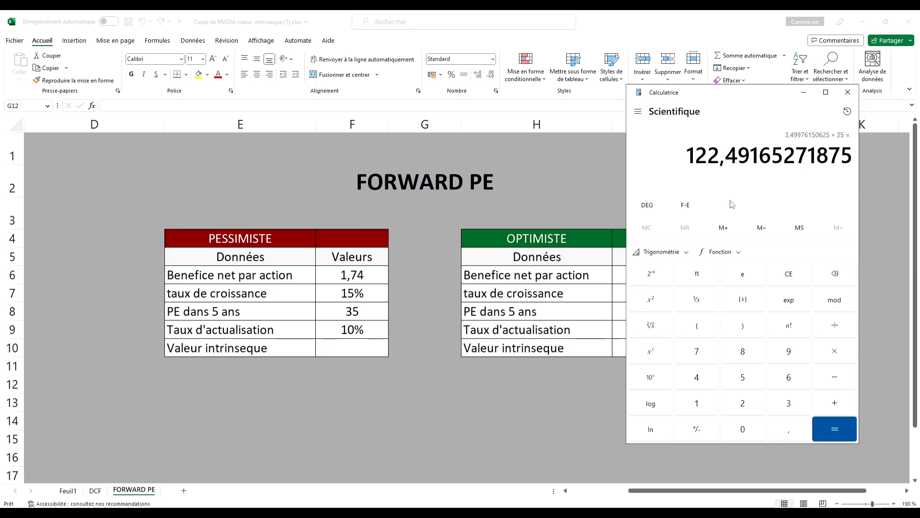
click(825, 352)
key(parenleft)
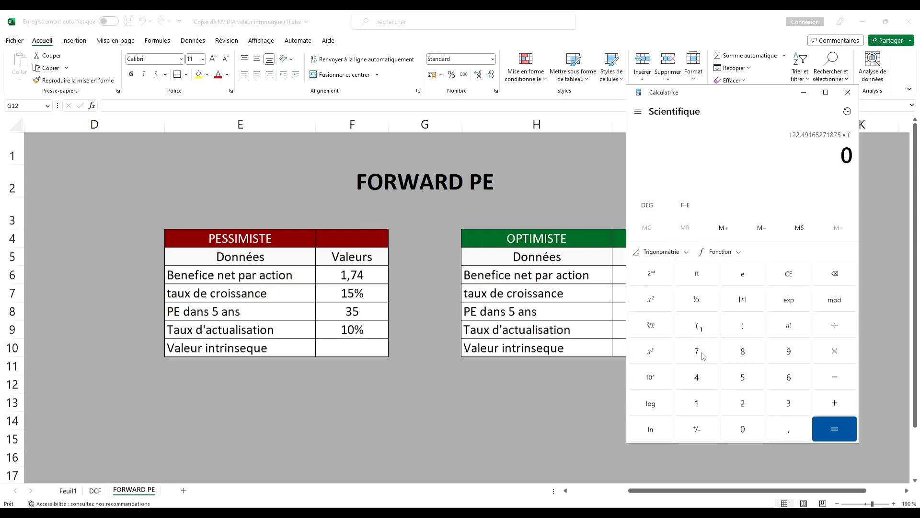
click(698, 405)
key(comma)
click(708, 407)
click(745, 430)
click(744, 336)
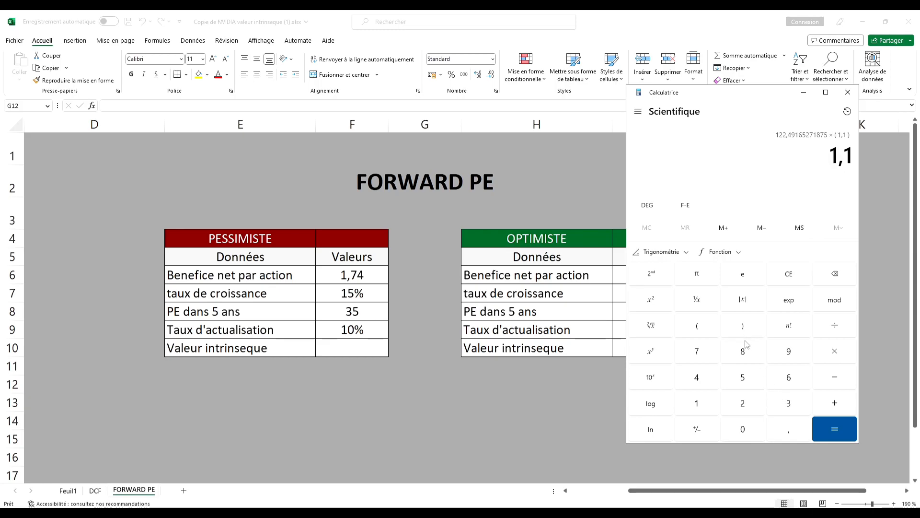
click(653, 353)
click(744, 381)
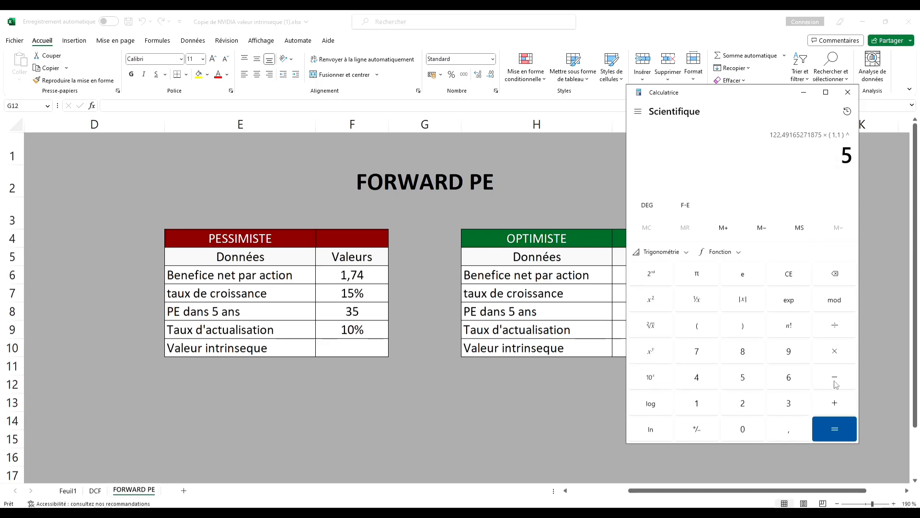
click(835, 382)
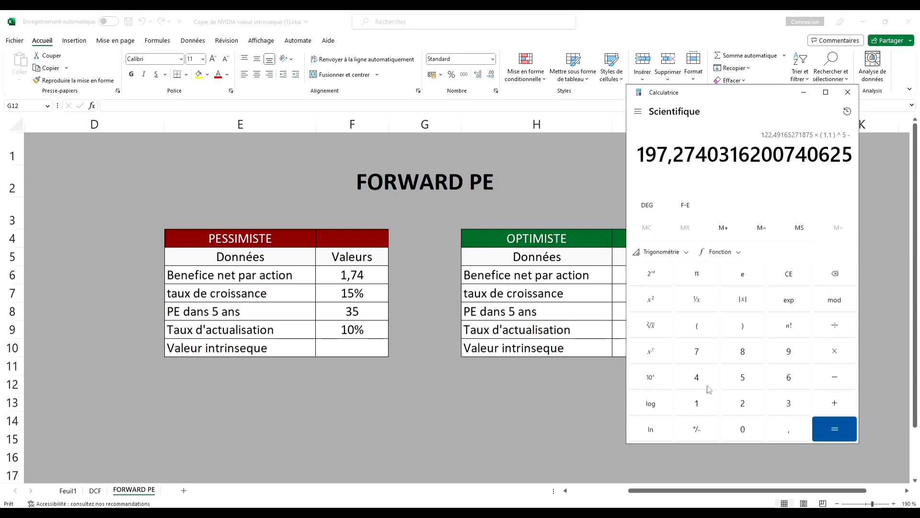
click(697, 403)
double_click(744, 404)
click(786, 431)
click(740, 379)
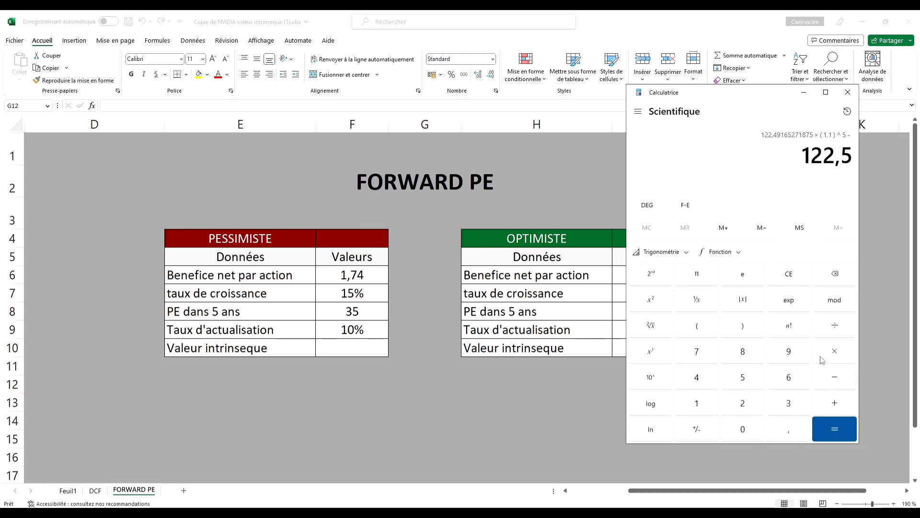
click(832, 352)
click(788, 274)
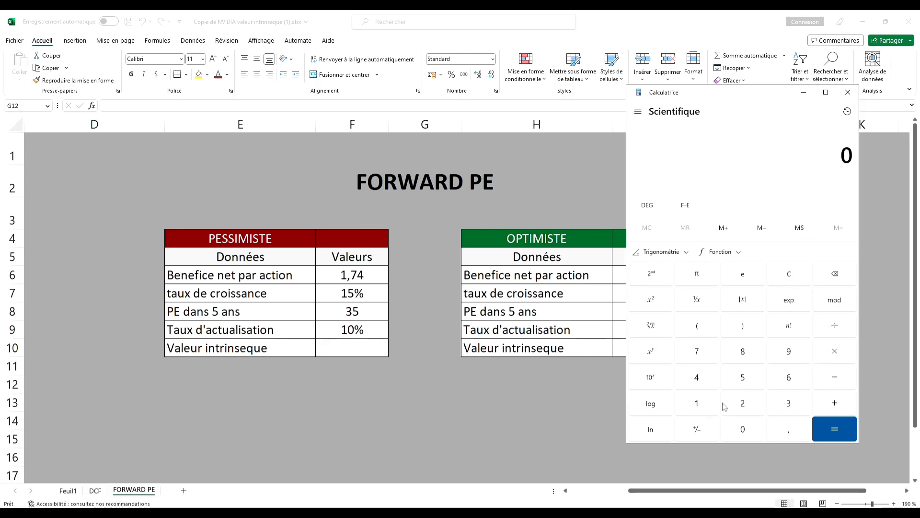
Step: Discount the pessimistic five-year share price to today by calculating 122,5 × 1,1^-5
click(717, 404)
click(743, 404)
click(743, 404)
click(788, 431)
click(742, 386)
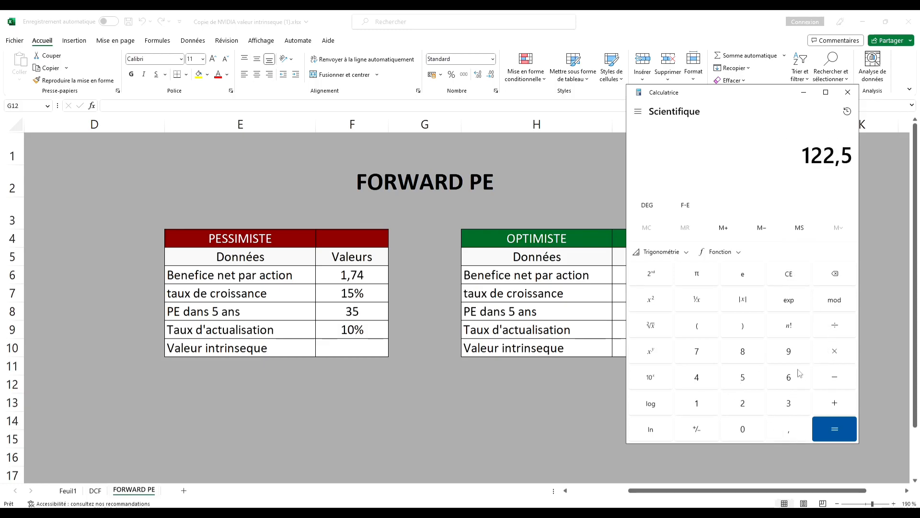
click(826, 355)
click(713, 407)
click(795, 431)
click(699, 403)
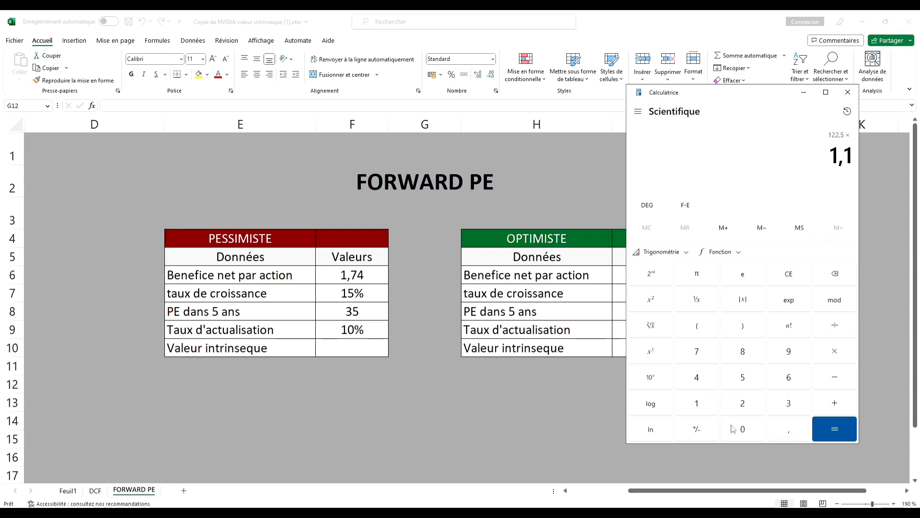
click(742, 427)
click(658, 357)
click(737, 382)
click(698, 429)
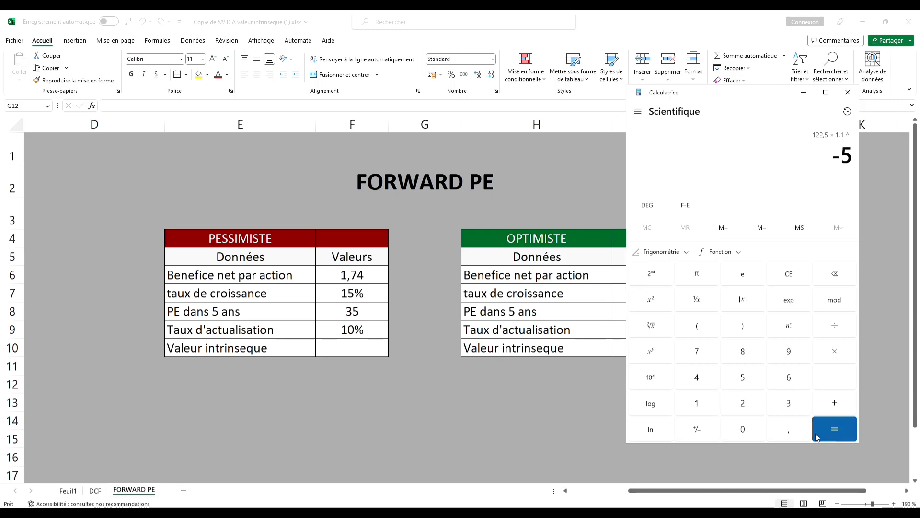
click(830, 437)
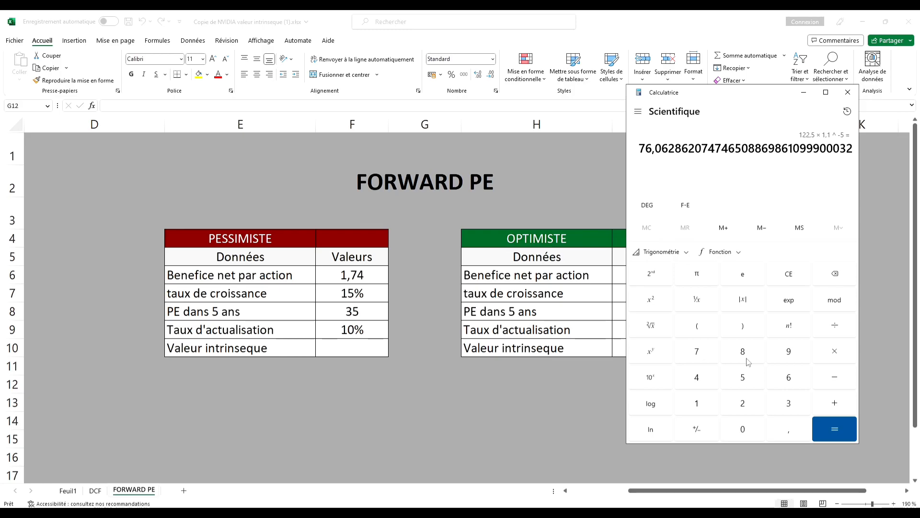
Step: Enter 76 as the Valeur intrinseque in the PESSIMISTE table
click(345, 349)
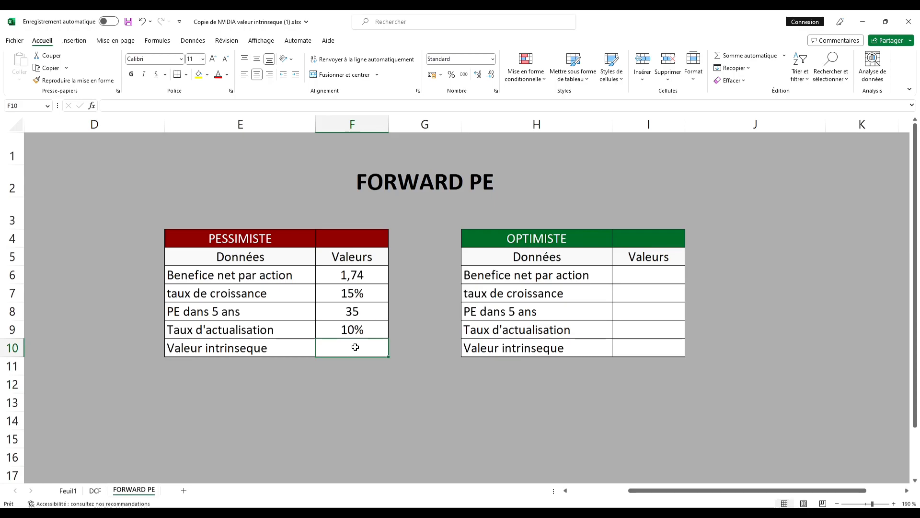
text(76)
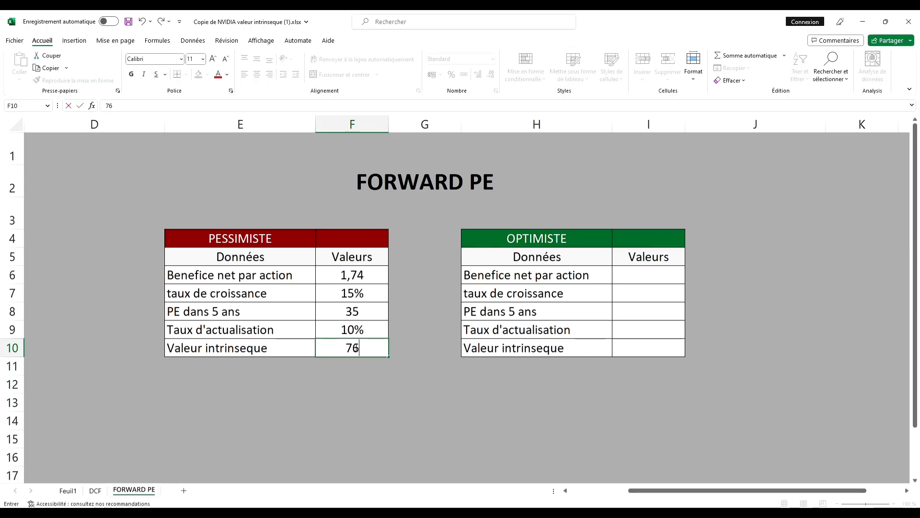
click(420, 377)
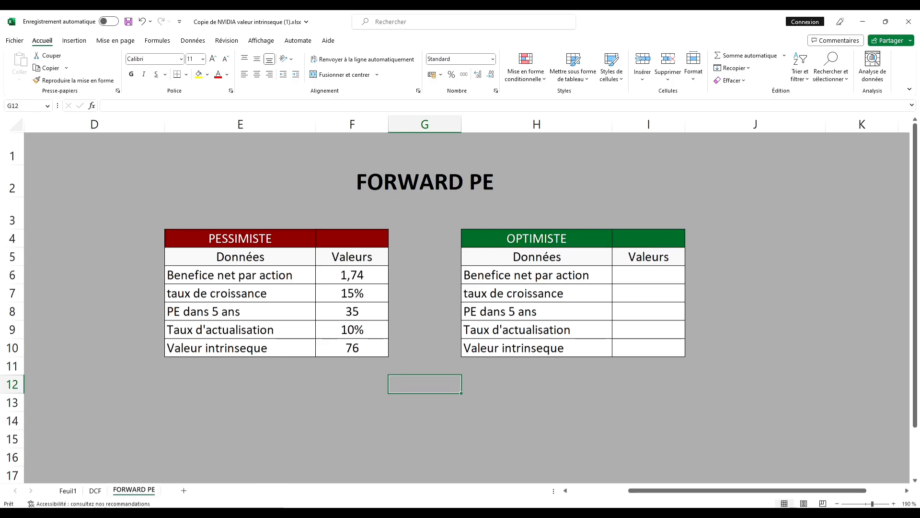
Step: Check the NVIDIA diluted EPS chart in Koyfin, then back in Excel set the PESSIMISTE Benefice net par action to 3,85
key(alt+Tab)
mouse_move(781, 179)
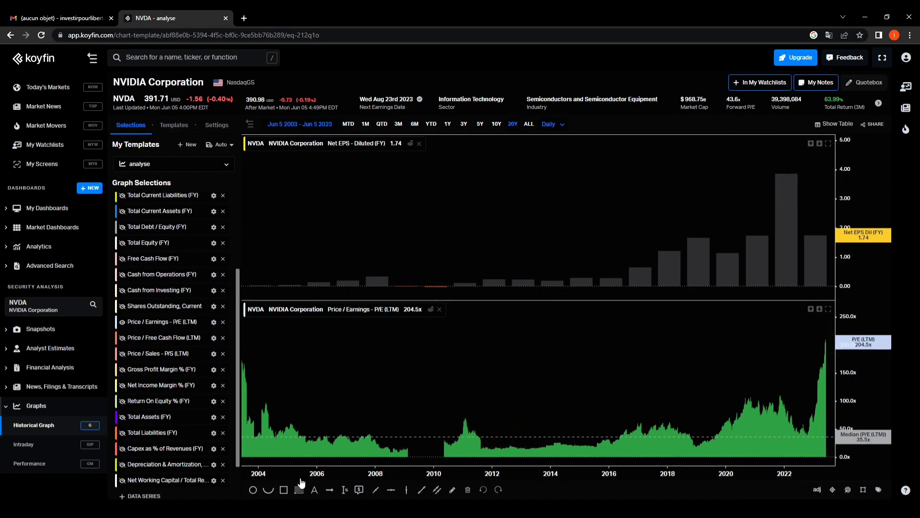
key(alt+Tab)
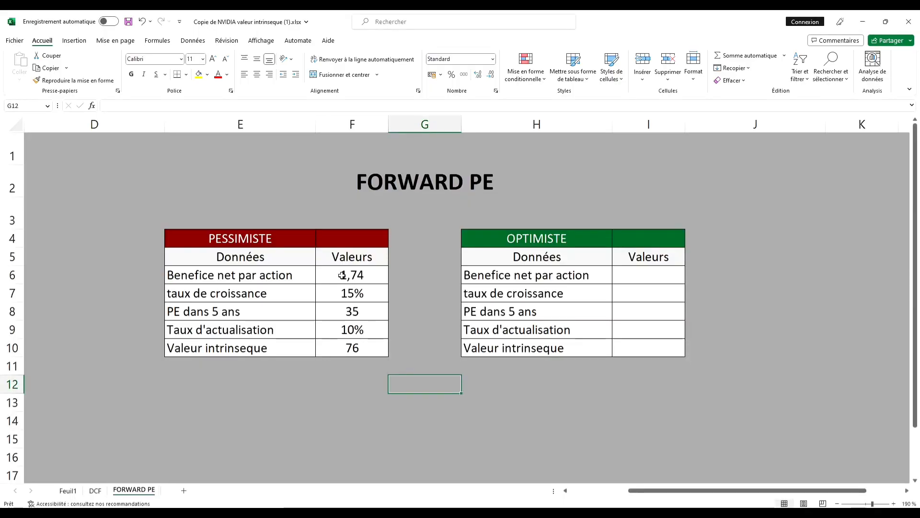
click(342, 275)
text(3,85)
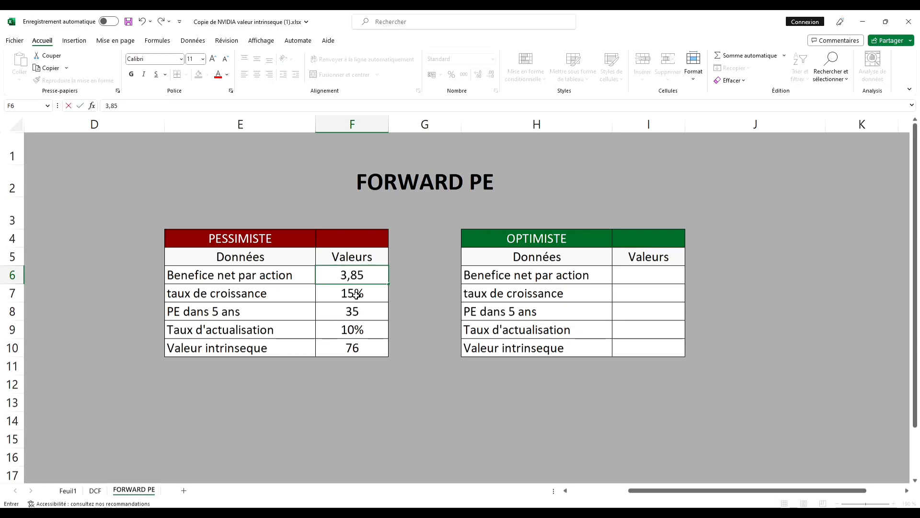
key(Return)
click(365, 372)
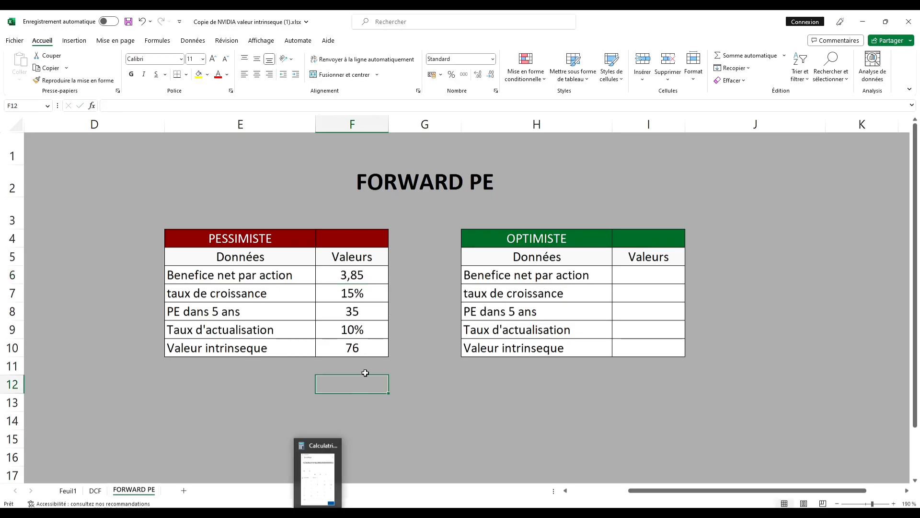
click(402, 390)
Step: Switch to the calculator, clear it and compute the pessimistic earnings per share in five years as 3,85 × 1,15^5
key(alt+Tab)
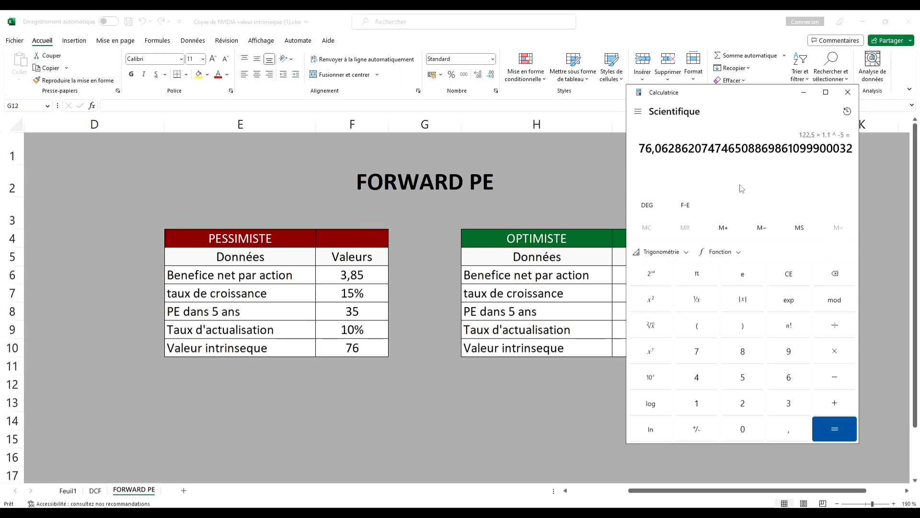
click(789, 275)
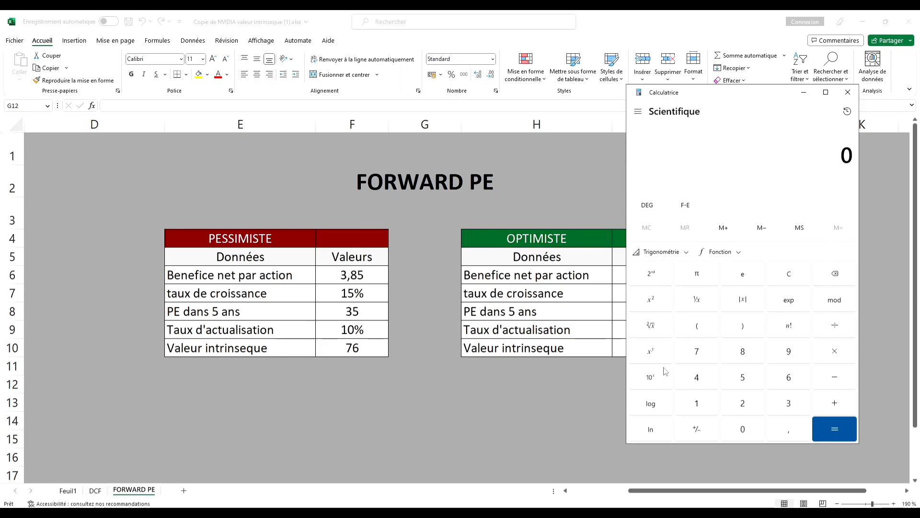
click(789, 406)
click(789, 430)
click(742, 352)
click(746, 377)
click(826, 353)
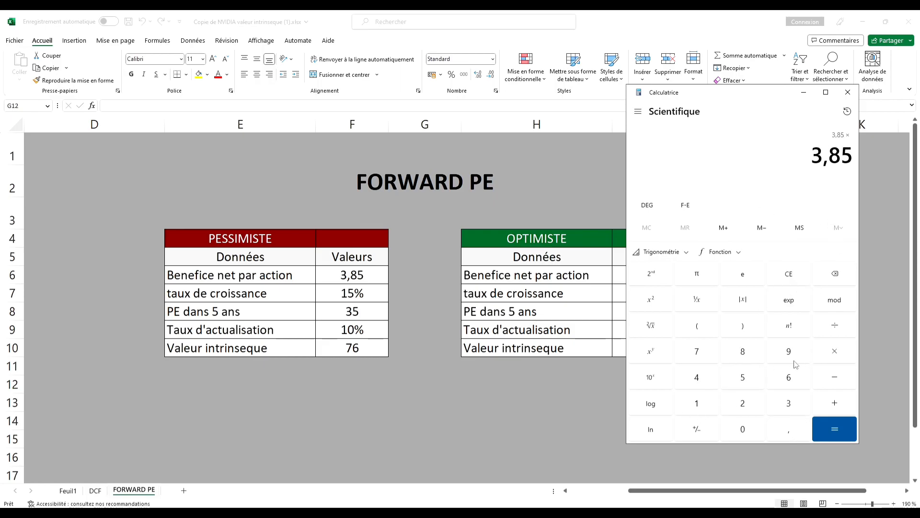
click(697, 404)
click(777, 427)
click(704, 405)
click(748, 376)
click(652, 352)
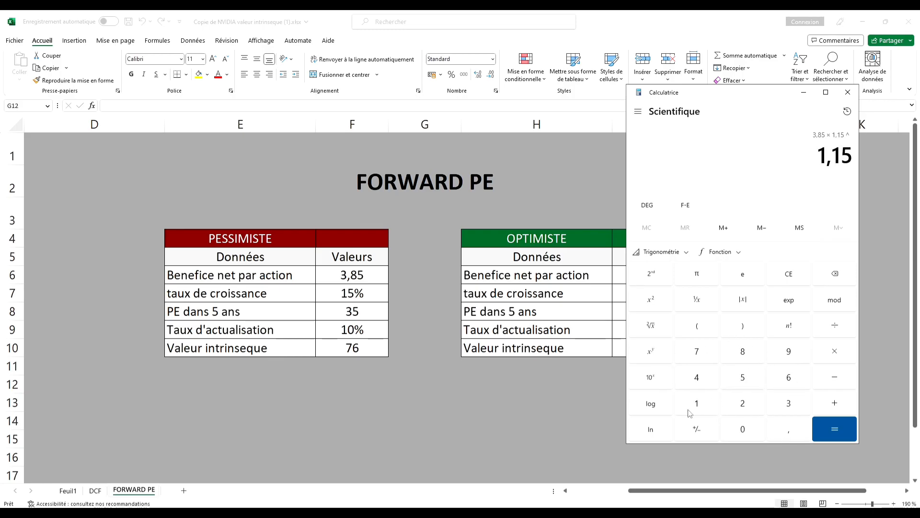
click(746, 388)
key(Return)
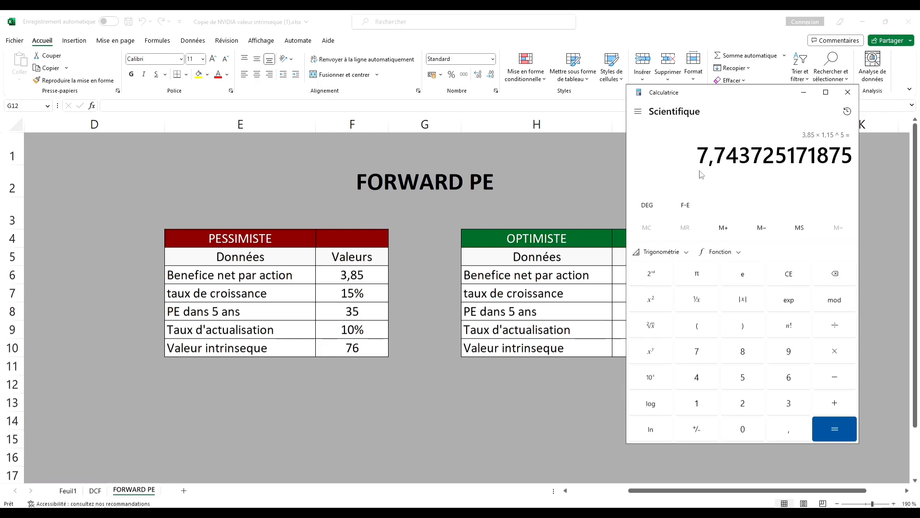
Step: Multiply the pessimistic projected earnings per share by the PE of 35
click(834, 351)
click(789, 403)
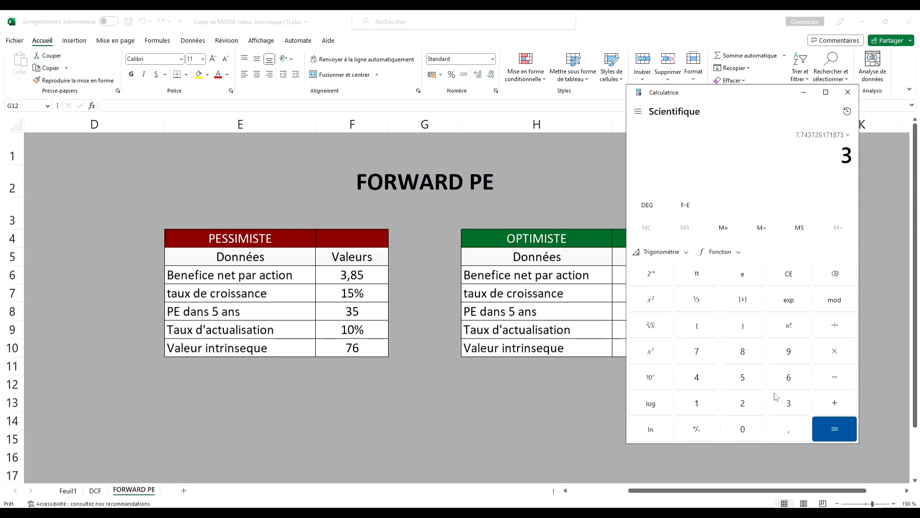
click(742, 377)
click(823, 419)
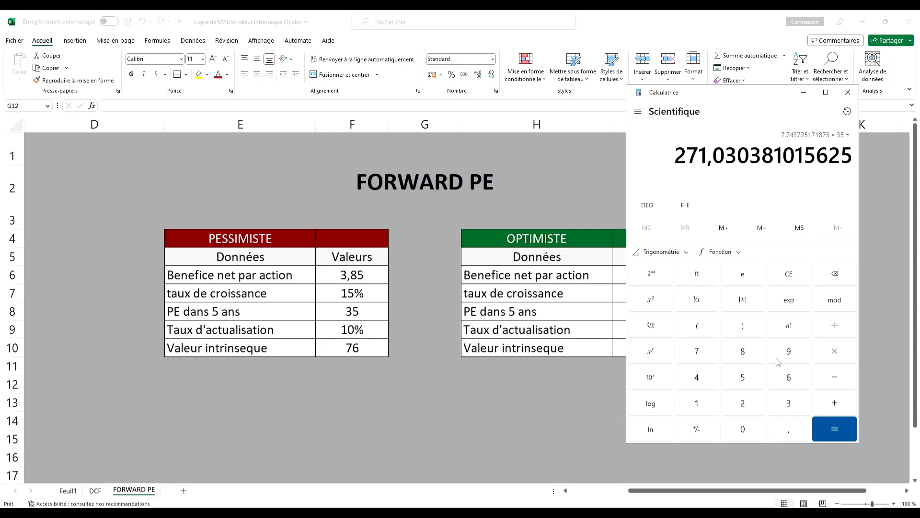
Step: Discount the resulting pessimistic share price over five years by multiplying it by (1,1)^-5
click(832, 351)
click(697, 330)
click(696, 403)
click(788, 429)
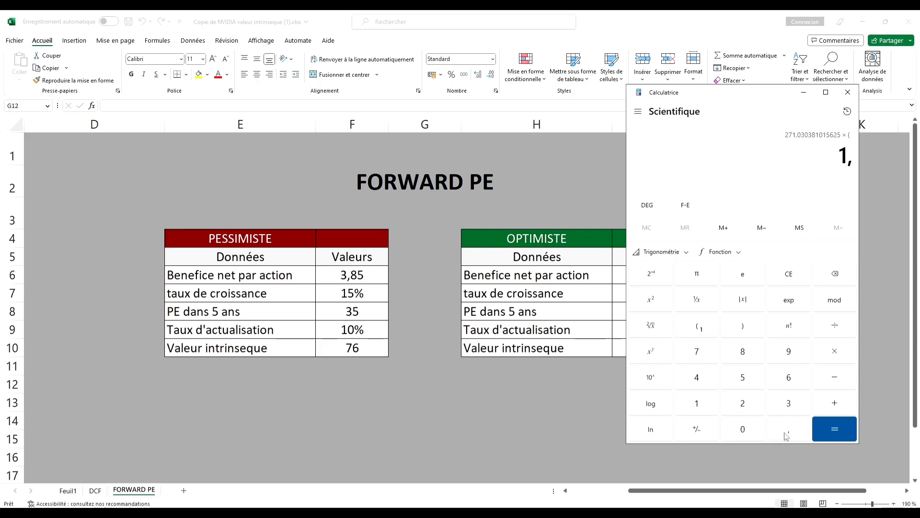
click(704, 404)
click(742, 429)
click(723, 335)
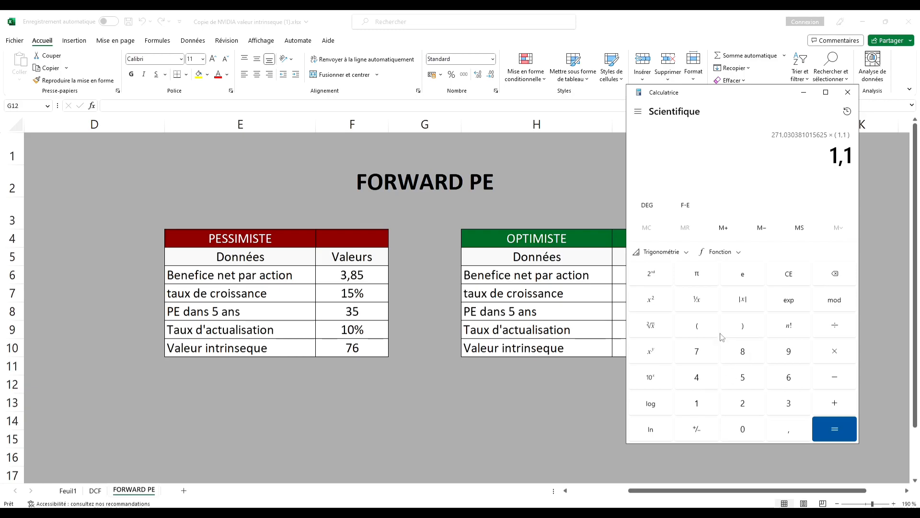
click(653, 353)
click(744, 378)
click(700, 429)
click(827, 427)
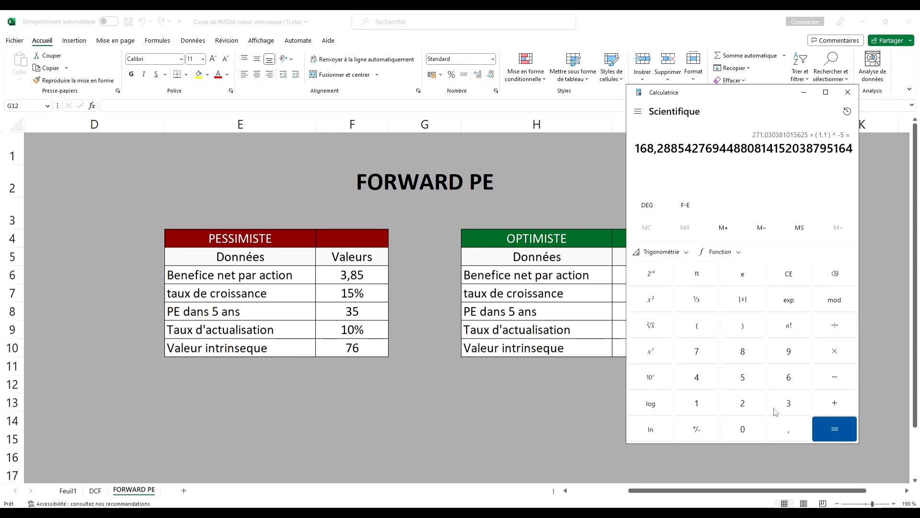
Step: Back in Excel, replace the Valeur intrinseque in the PESSIMISTE table with 168
key(alt+Tab)
click(354, 347)
text(1)
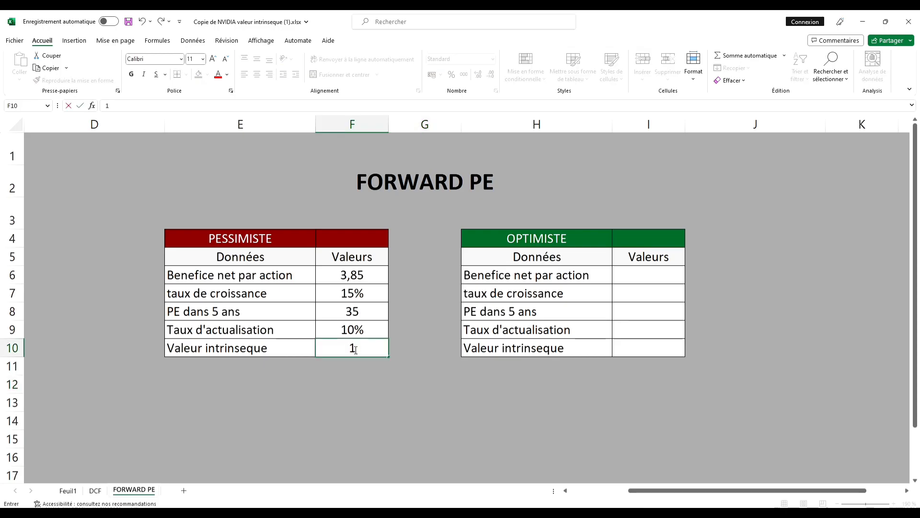
text(68)
Step: In the OPTIMISTE table, enter 3,85 for Benefice net par action and 25% for taux de croissance
click(648, 276)
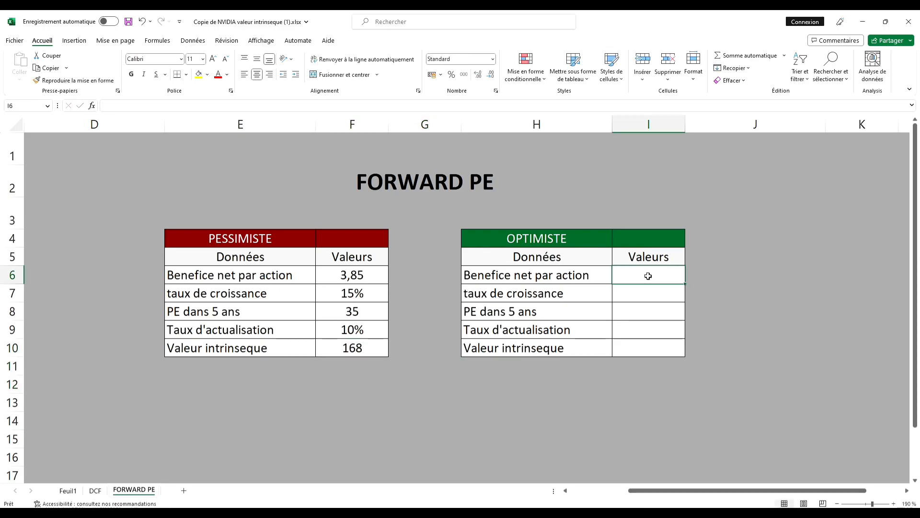
text(3,85)
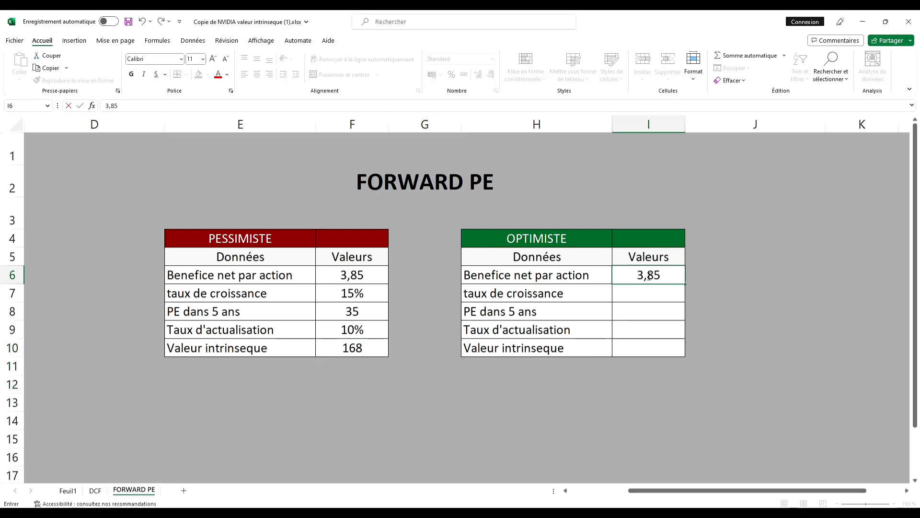
click(636, 289)
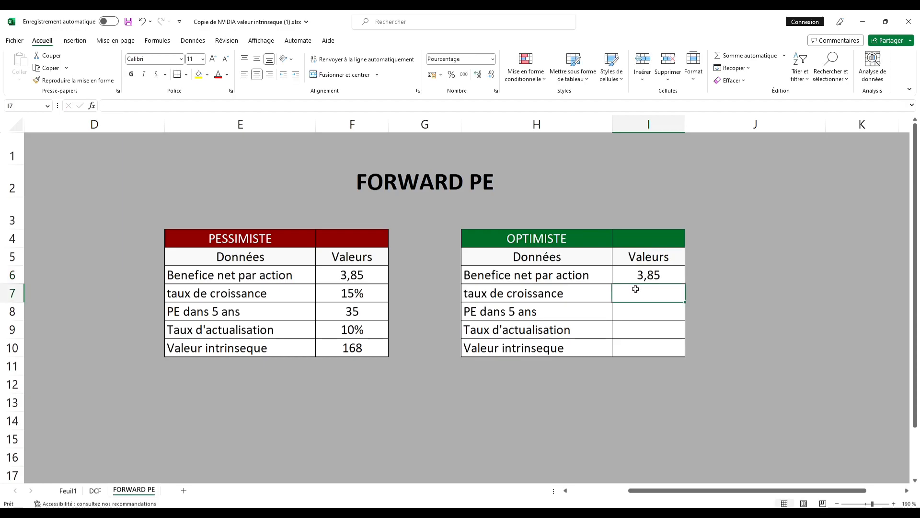
text(25)
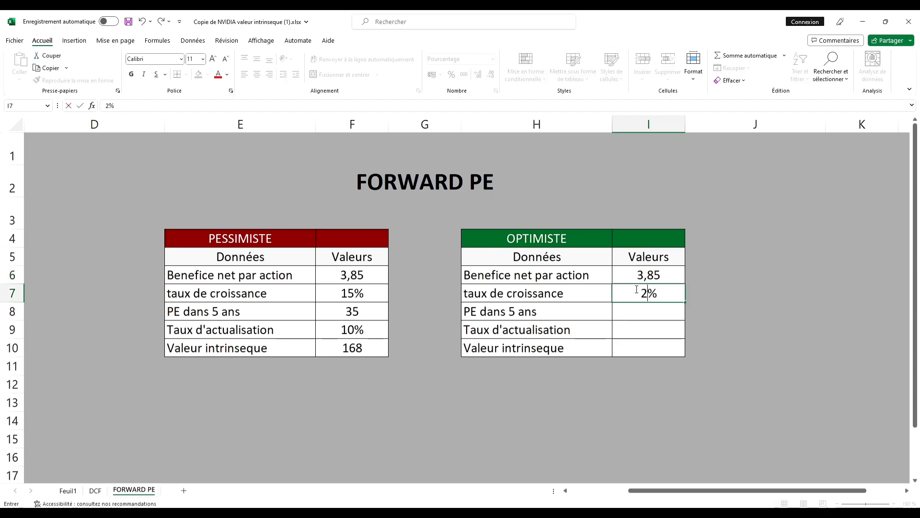
Step: In the OPTIMISTE table, enter 40 for PE dans 5 ans and 10% for Taux d'actualisation
click(653, 309)
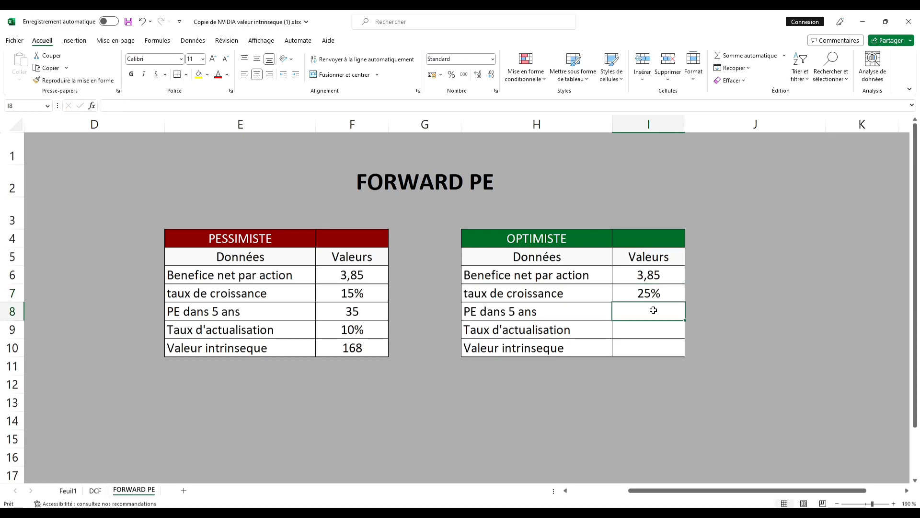
text(40)
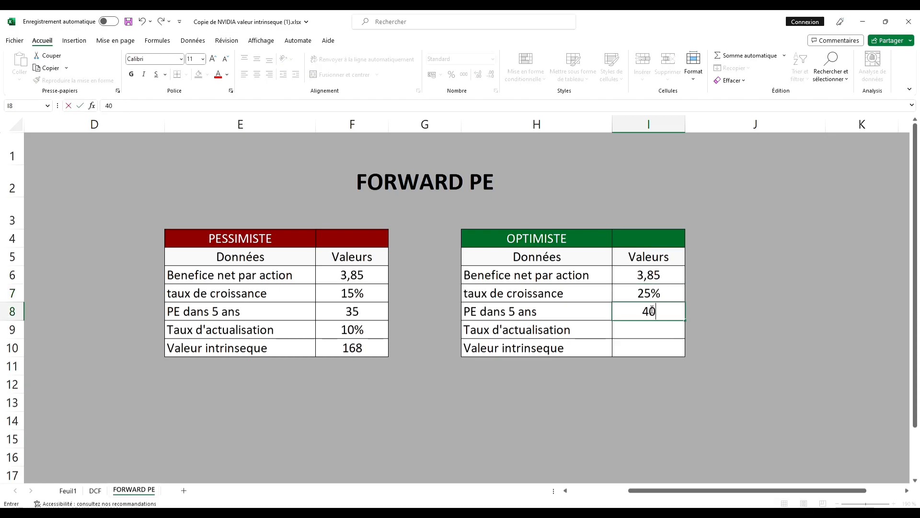
click(652, 328)
text(1,)
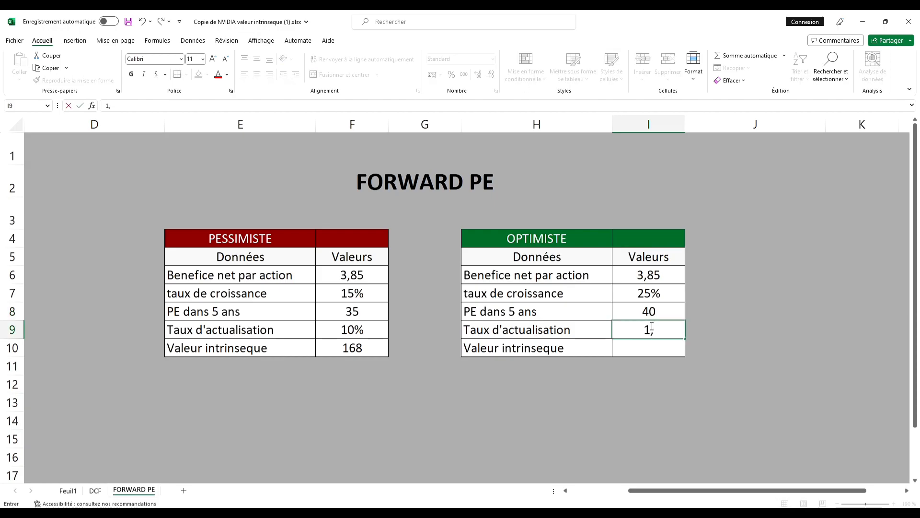
key(BackSpace)
text(0%)
click(554, 378)
Step: Bring up the calculator, move it clear of the OPTIMISTE values, and compute the optimistic five-year earnings per share as 3,85 × (1,25)^5
key(alt+Tab)
drag(722, 94, 781, 98)
click(849, 410)
click(834, 433)
click(814, 367)
click(798, 390)
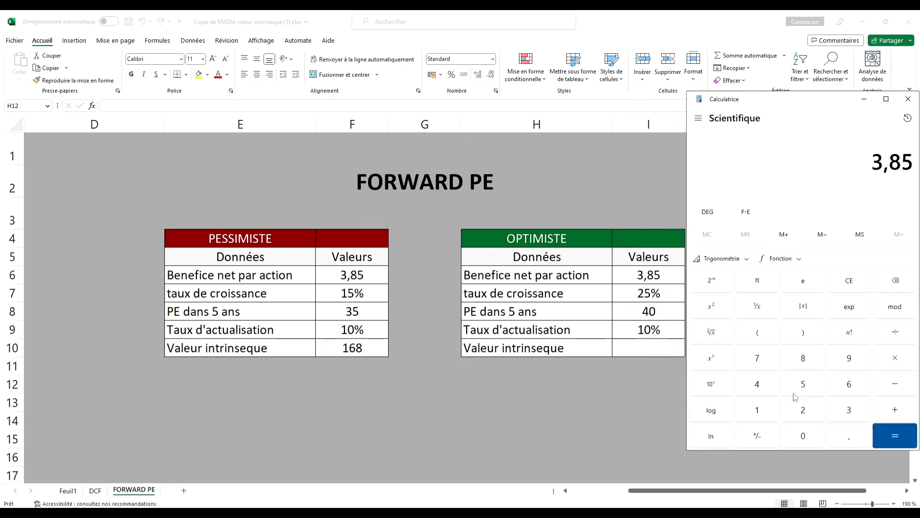
click(894, 360)
click(759, 334)
click(774, 409)
click(855, 438)
click(810, 415)
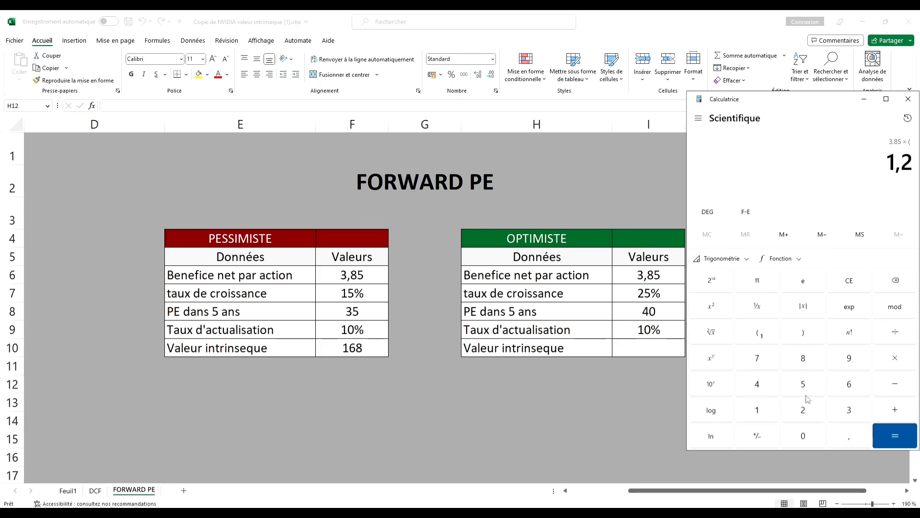
click(806, 388)
click(804, 333)
click(711, 358)
click(803, 384)
click(899, 440)
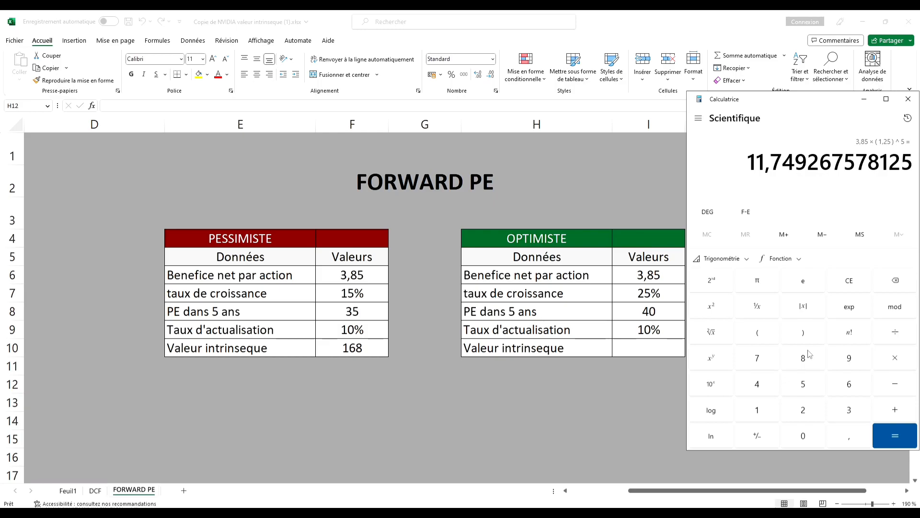
Step: Multiply the optimistic projected earnings per share by the PE of 40 to get the five-year share price
click(895, 357)
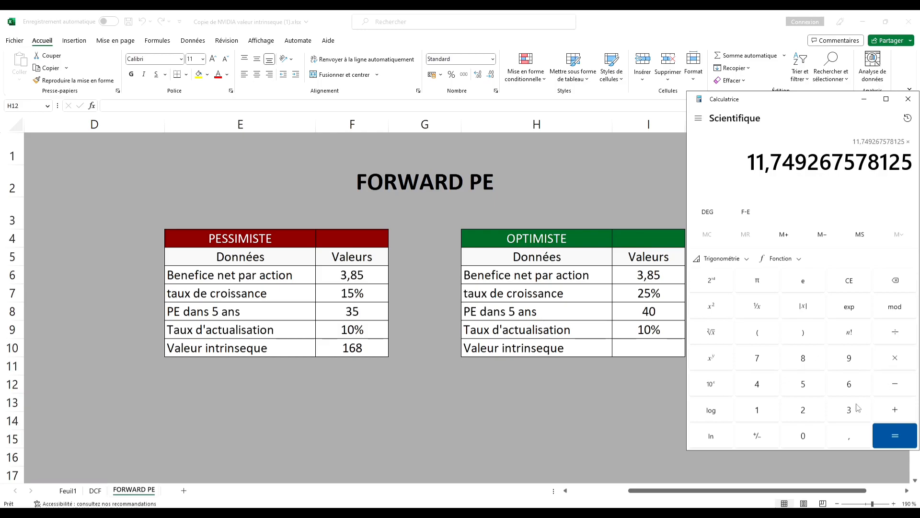
click(757, 384)
click(804, 437)
click(897, 441)
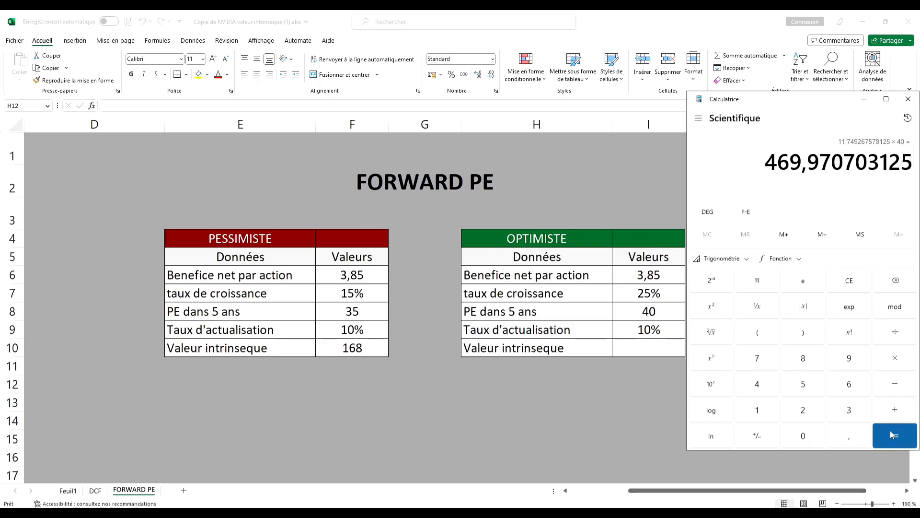
Step: Discount the optimistic five-year share price to today by multiplying it by 1,10 raised to the power of -5
click(884, 357)
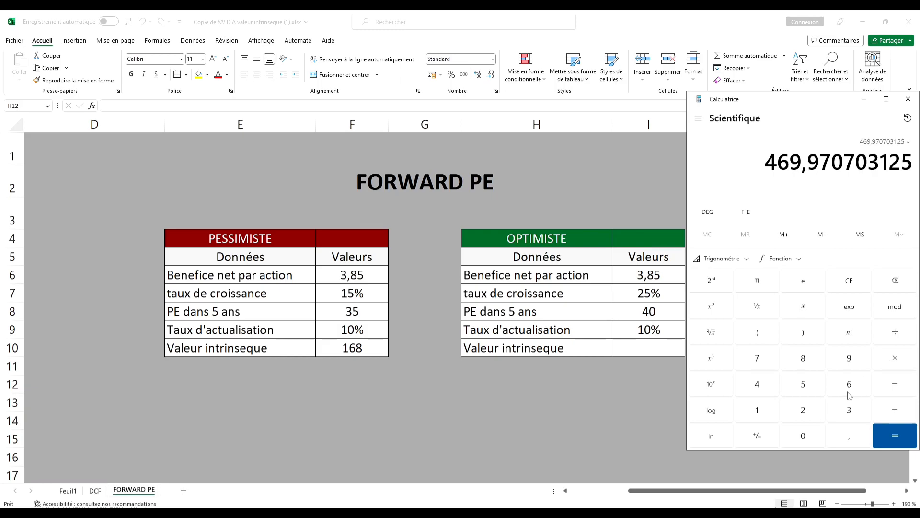
click(757, 410)
text(,10)
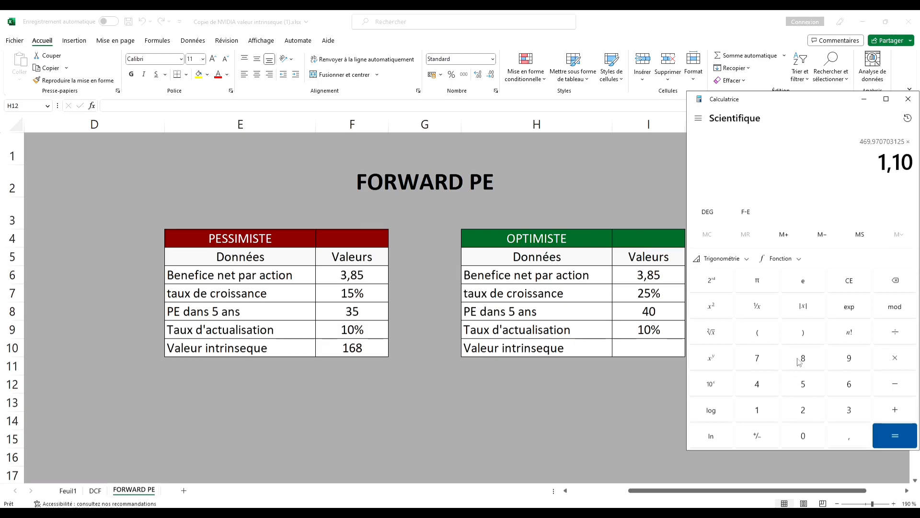
click(717, 360)
click(810, 386)
click(771, 436)
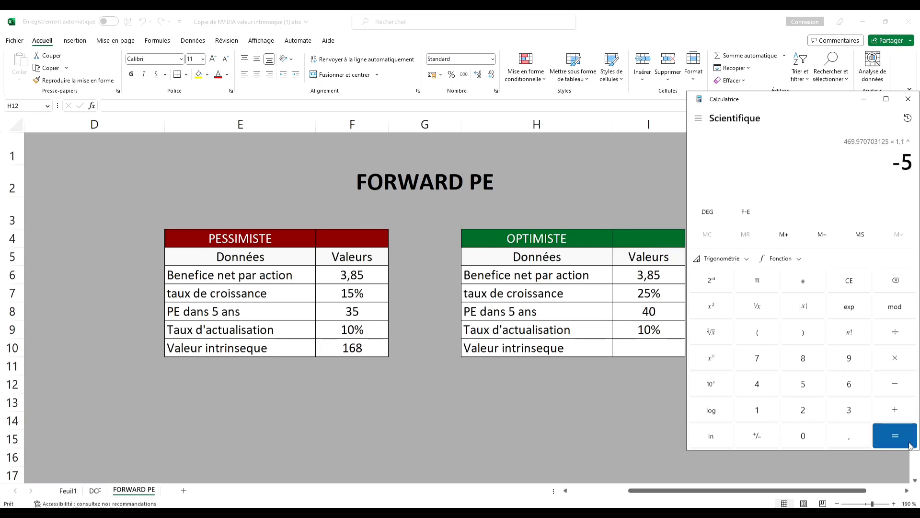
click(898, 441)
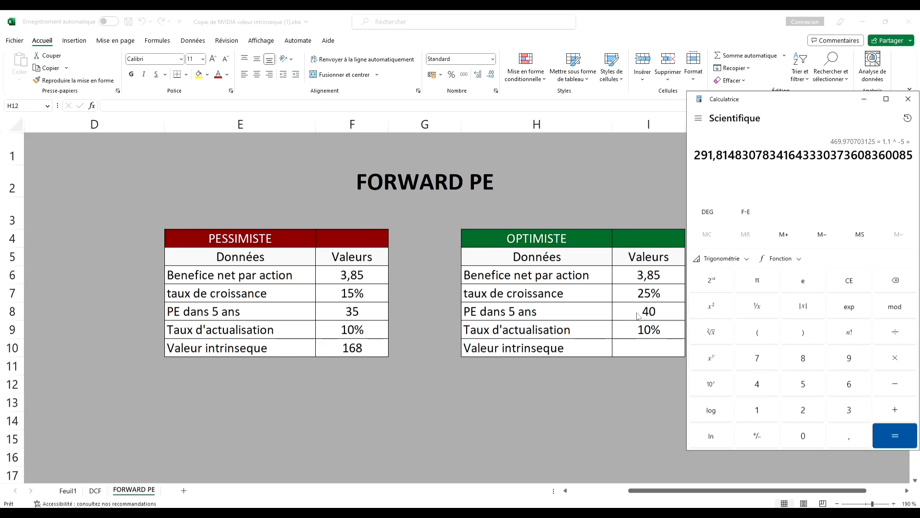
Step: In the OPTIMISTE table, enter 291 for Valeur intrinseque
click(649, 344)
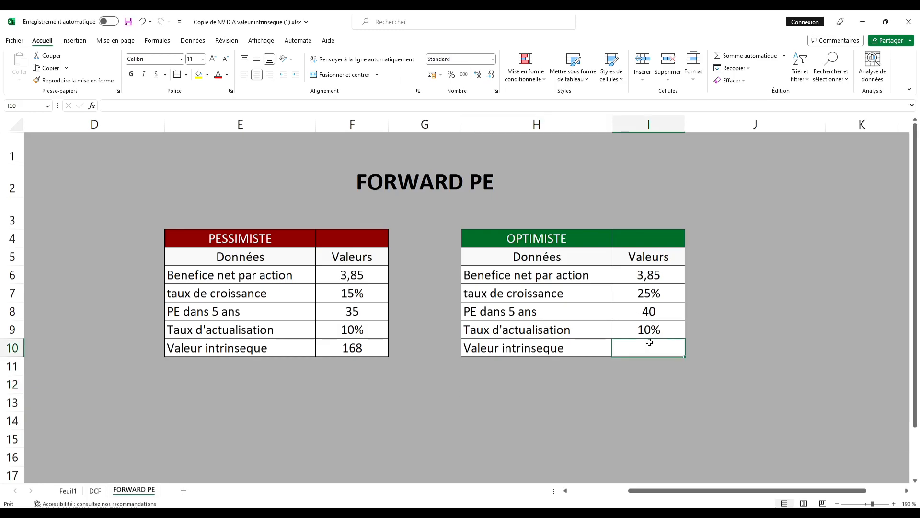
text(291)
click(643, 402)
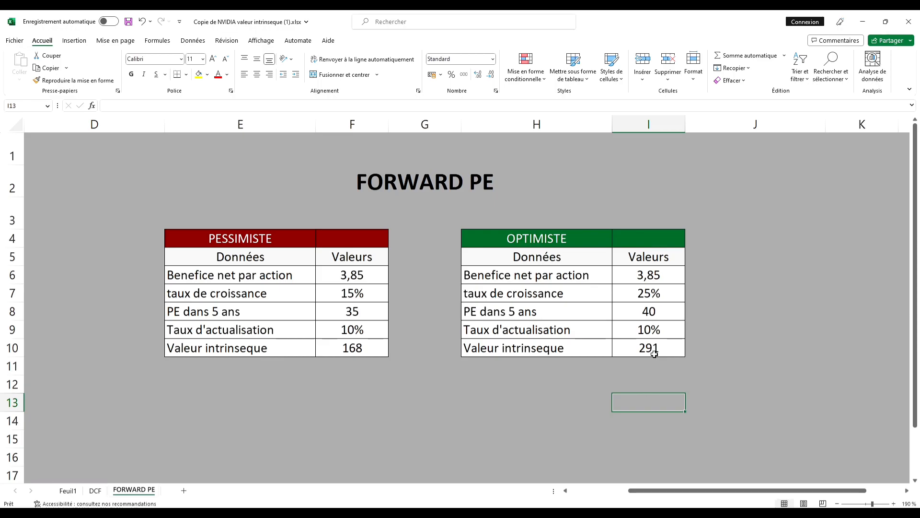
Step: Switch to the DCF sheet and open empty cell D17 below the PESSIMISTE table for editing
key(ctrl+Page_Up)
key(F2)
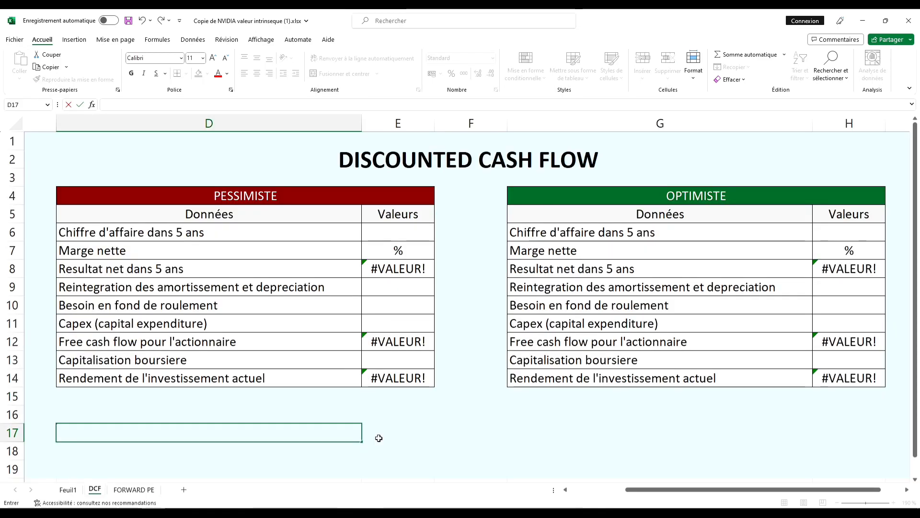